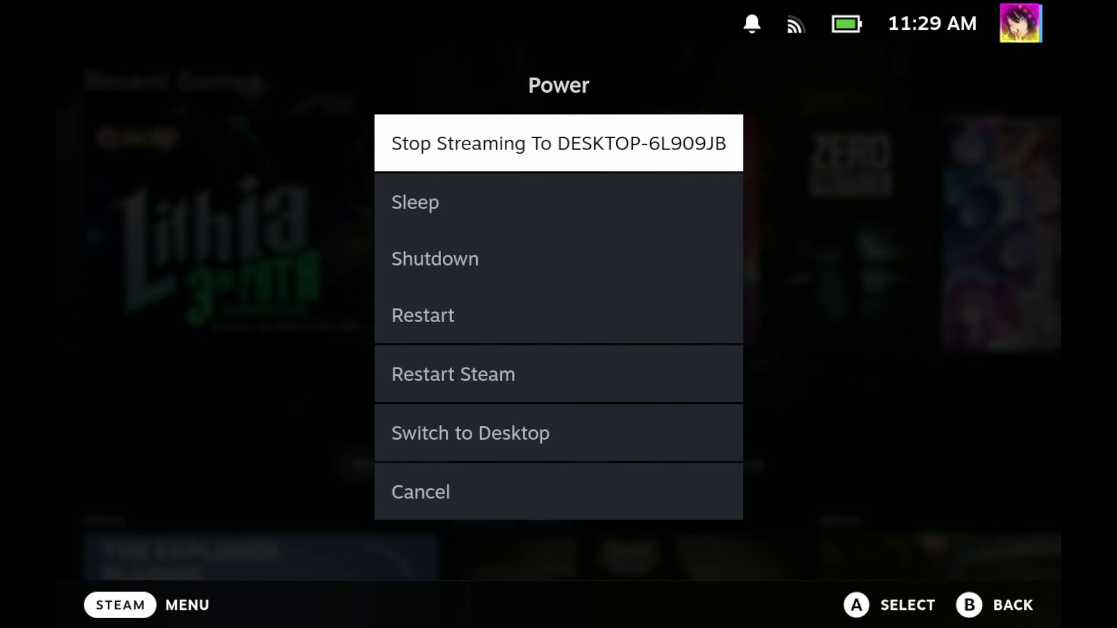
key("Up")
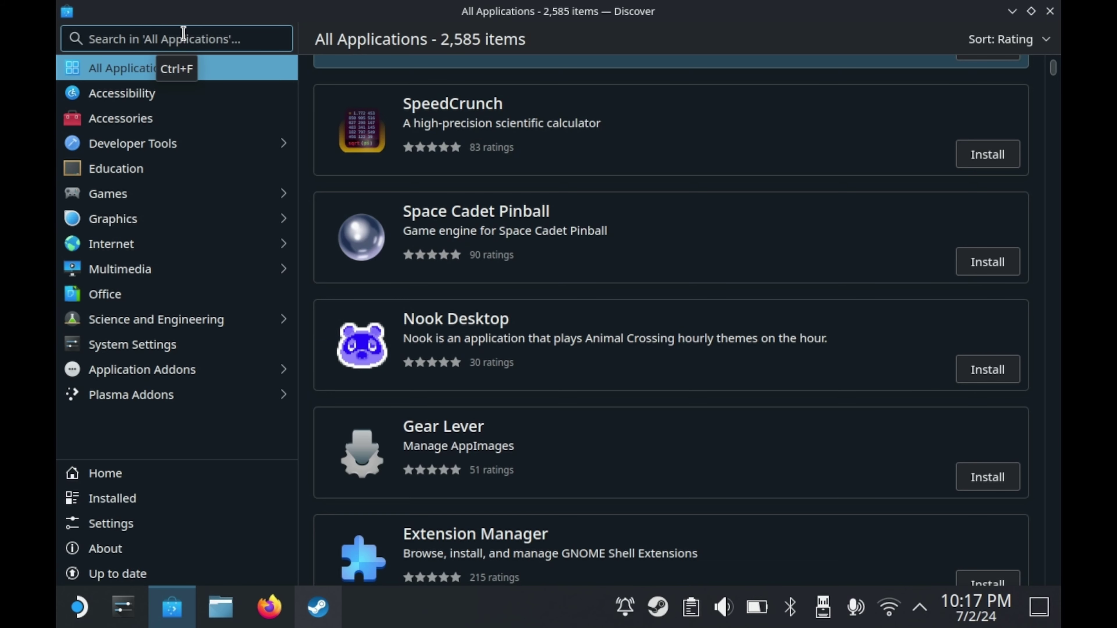
Switch to desktop mode and search the Discover software center for "heroic"
type("h")
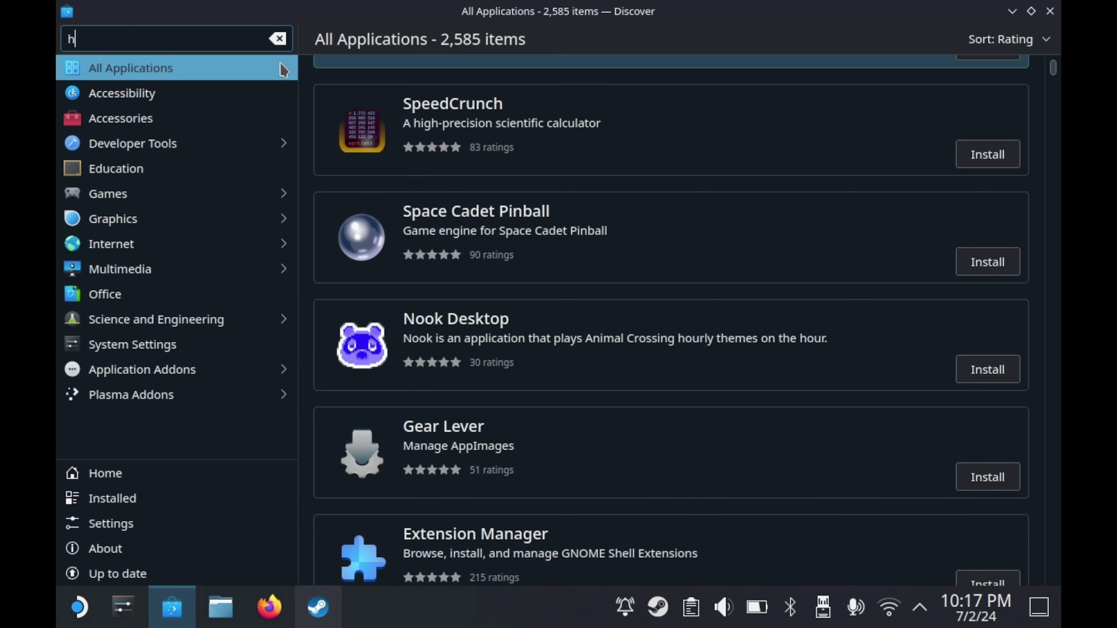
type("eroics")
key("BackSpace")
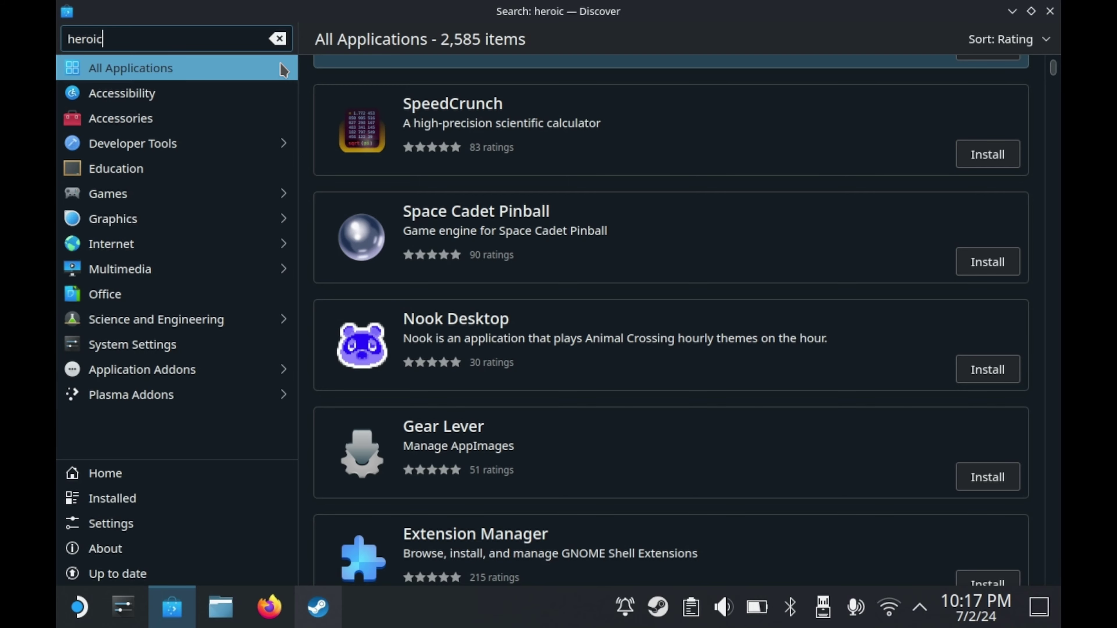
Open the Heroic Games Launcher entry in the search results and launch the program
left_click(744, 101)
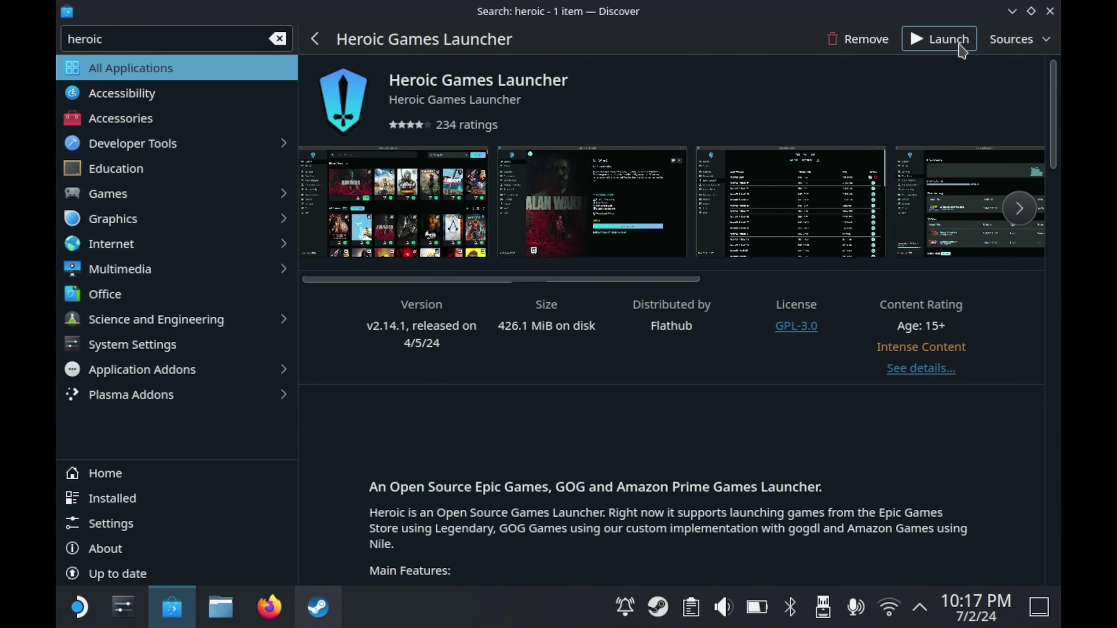
left_click(961, 49)
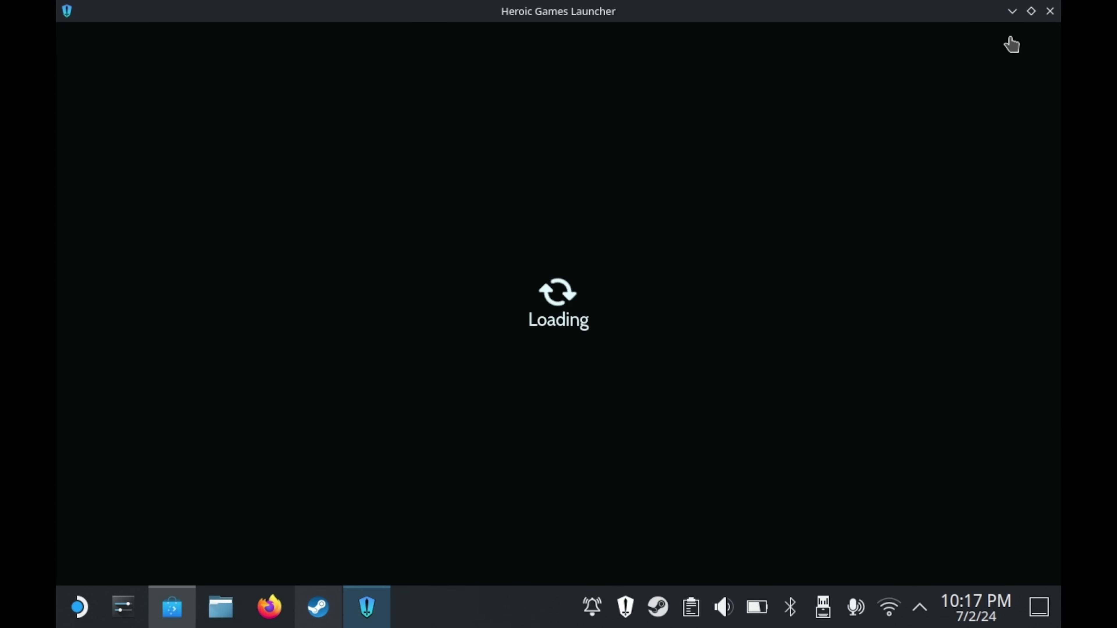
left_click(808, 152)
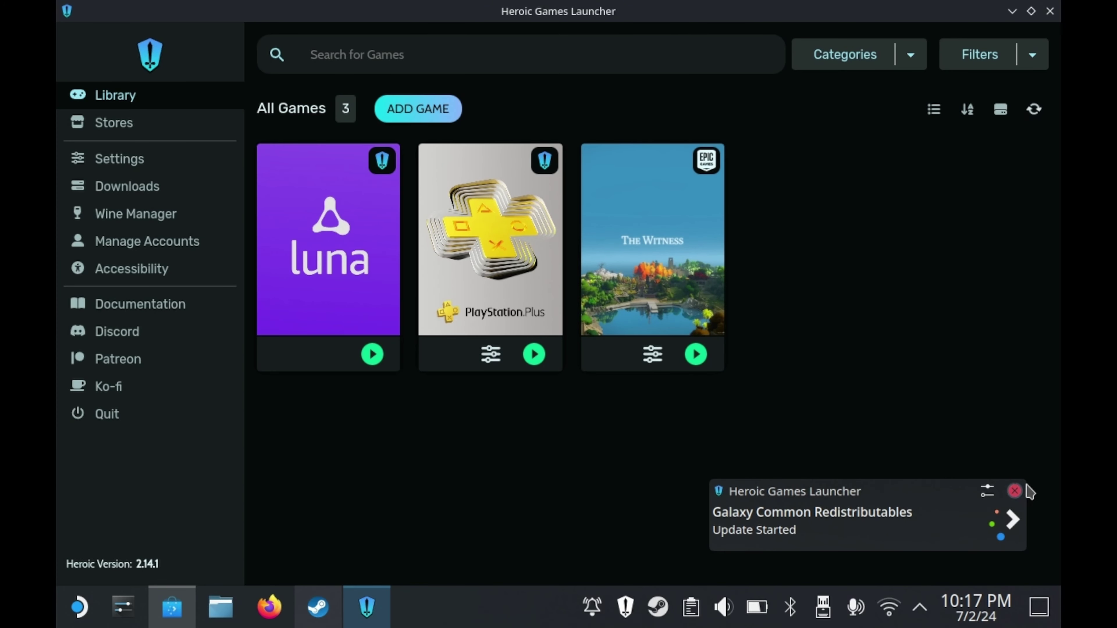
Filter the Heroic game library by the Epic Games, GOG and Other stores
left_click(1042, 52)
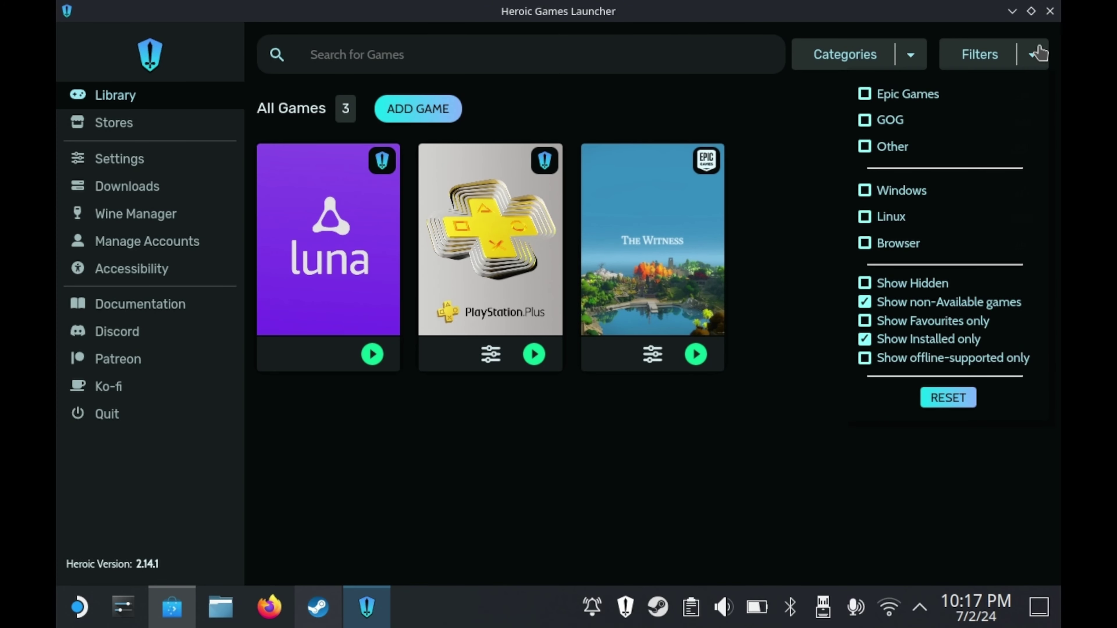
left_click(883, 102)
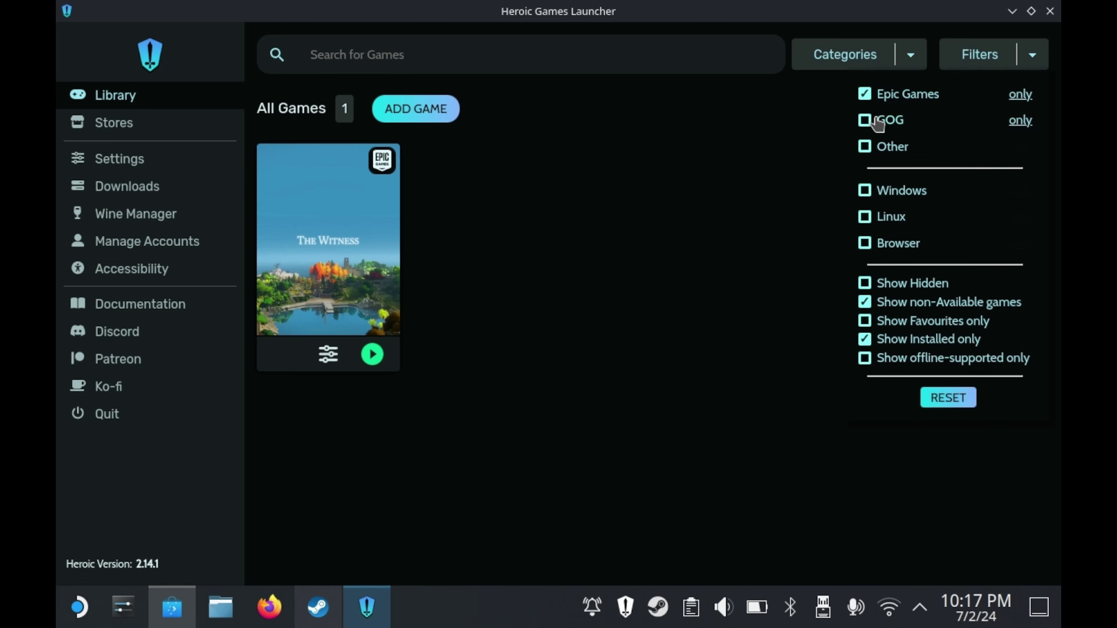
left_click(877, 121)
left_click(877, 147)
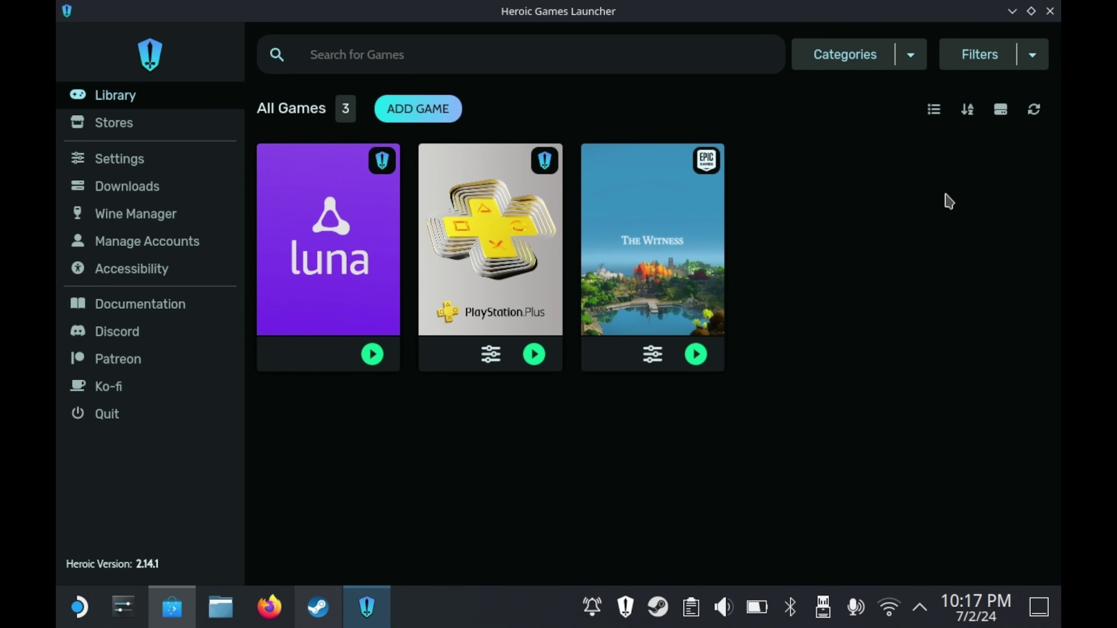
mouse_move(1029, 58)
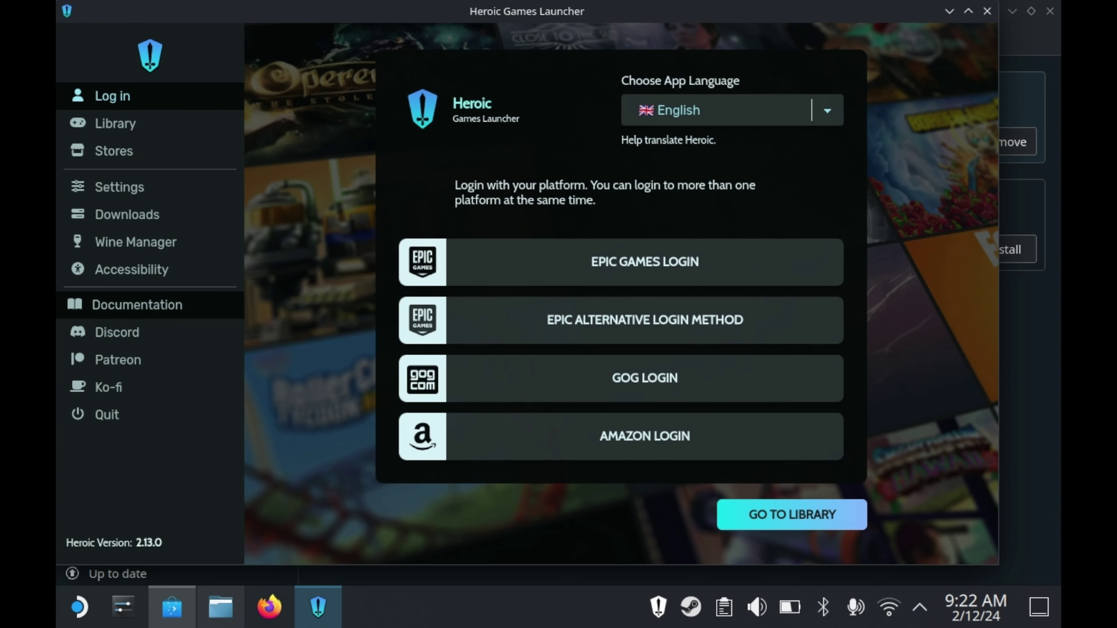
Start the Epic Games login and open the Zenless Zone Zero page in the Epic Store
left_click(645, 261)
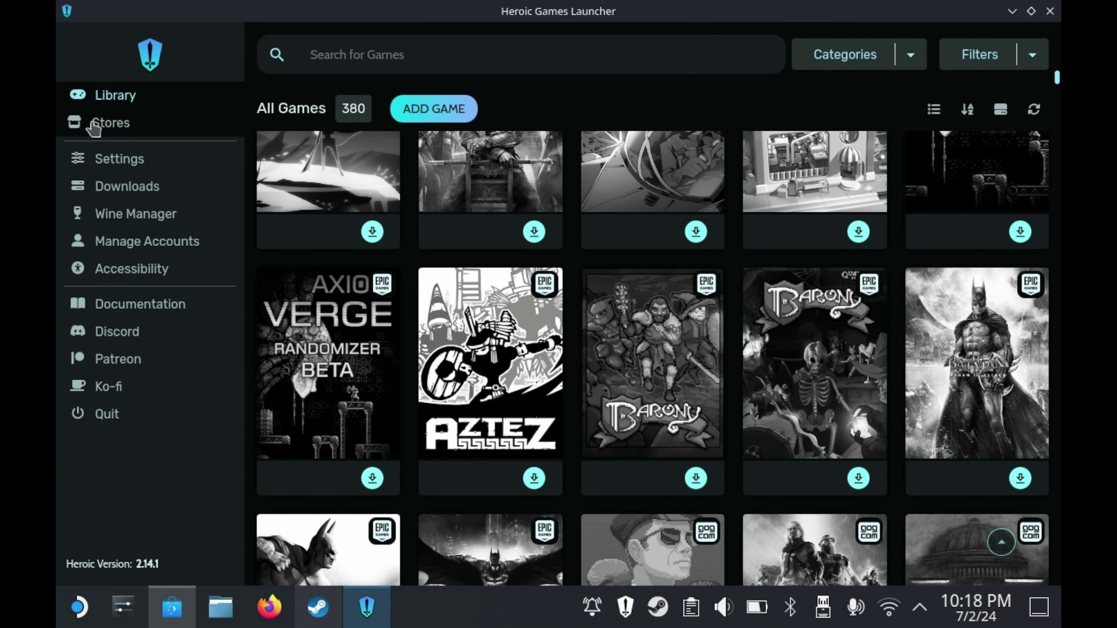
left_click(92, 126)
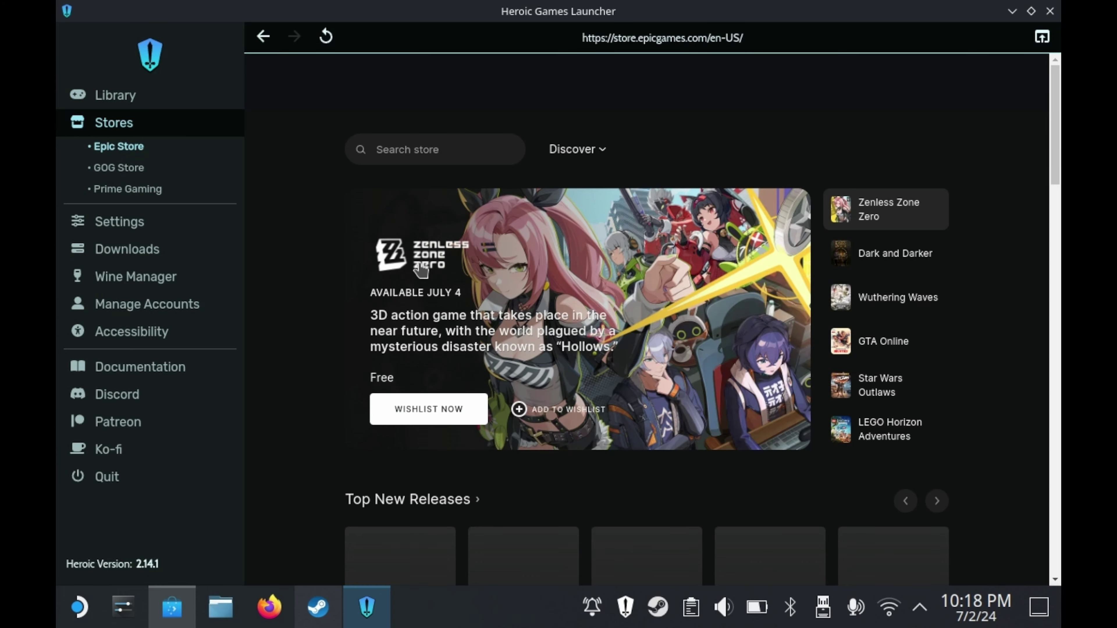
left_click(440, 255)
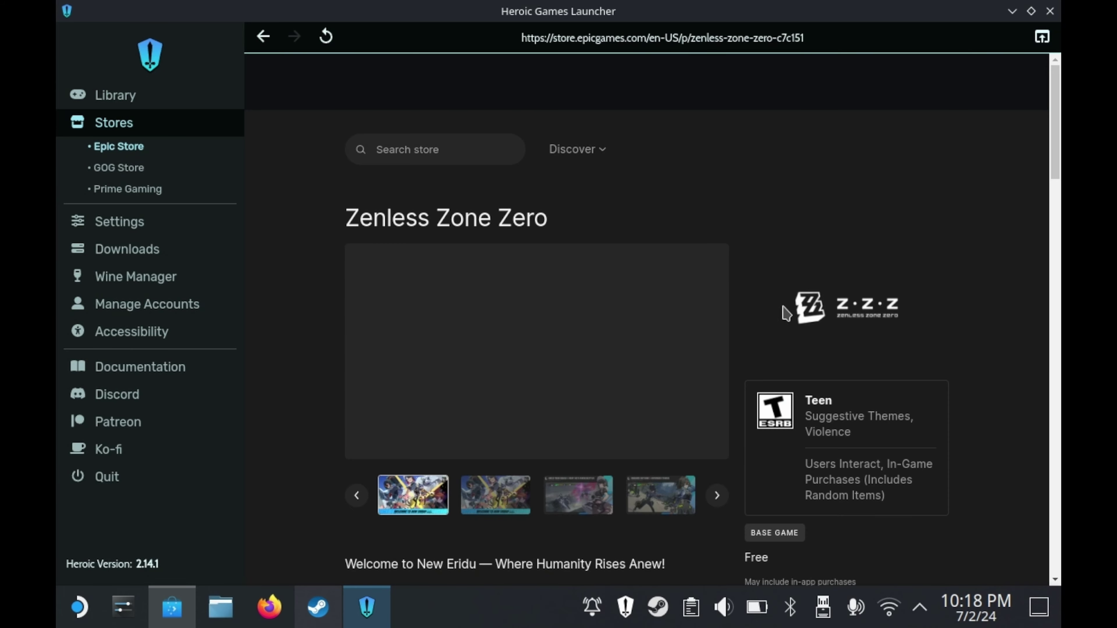
Get the free Zenless Zone Zero base game and place the order at checkout
scroll(743, 380, "down", 5)
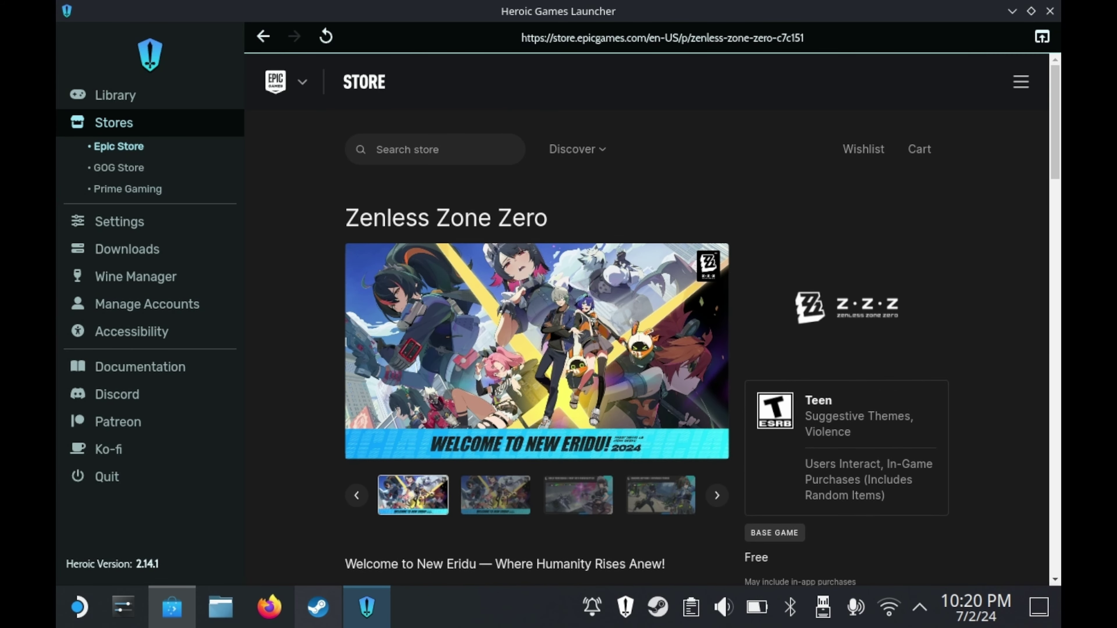
scroll(945, 223, "down", 5)
left_click(846, 500)
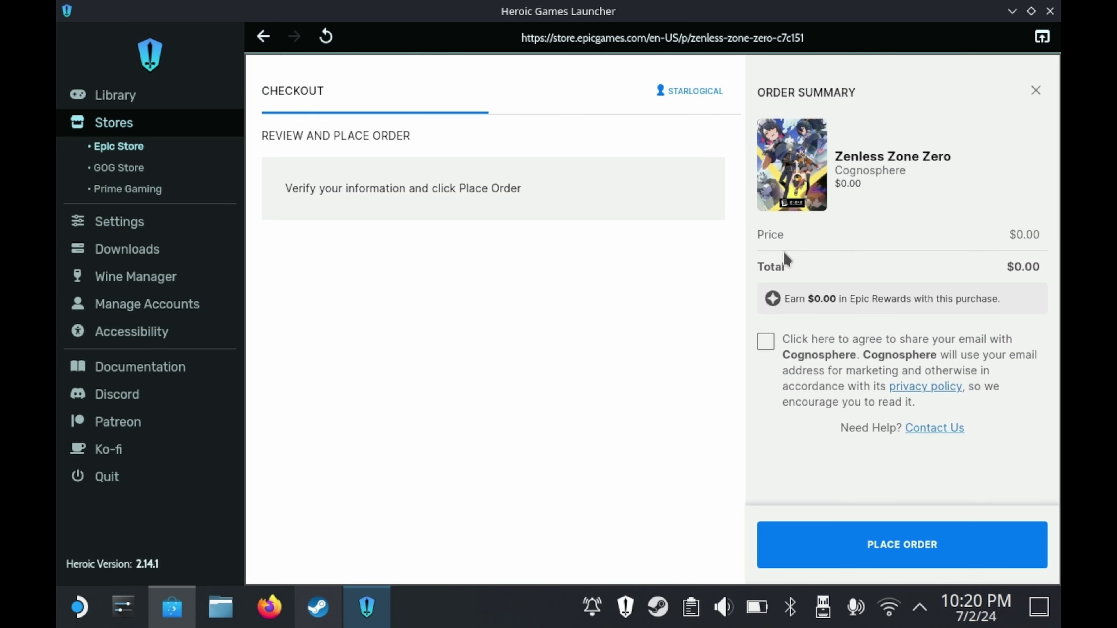
left_click(889, 562)
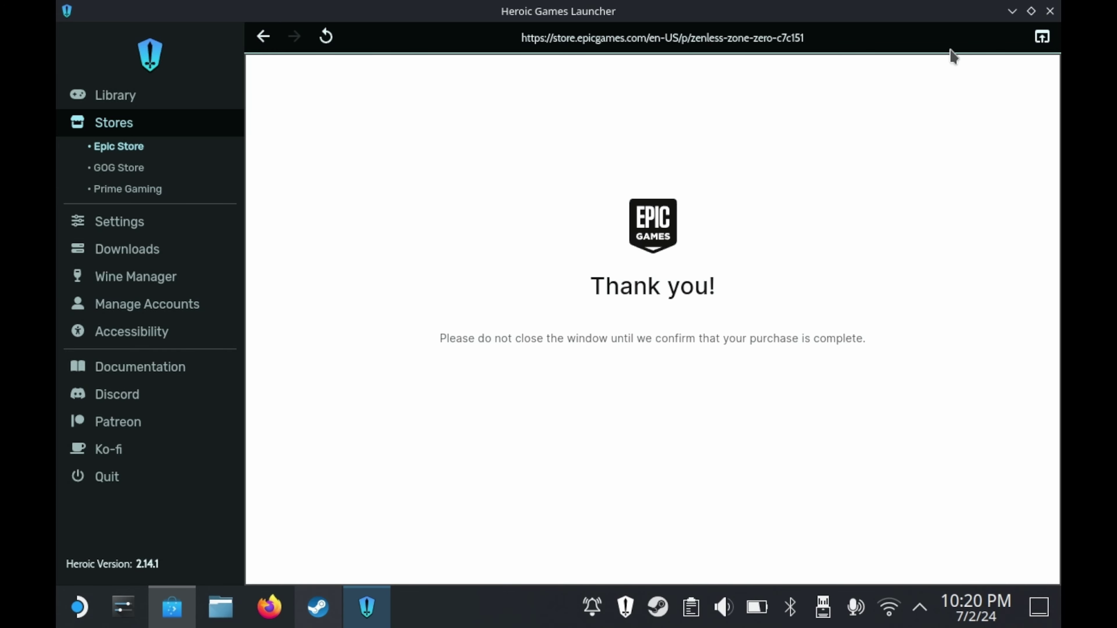
Return to the library and open the install dialog for Zenless Zone Zero
left_click(117, 101)
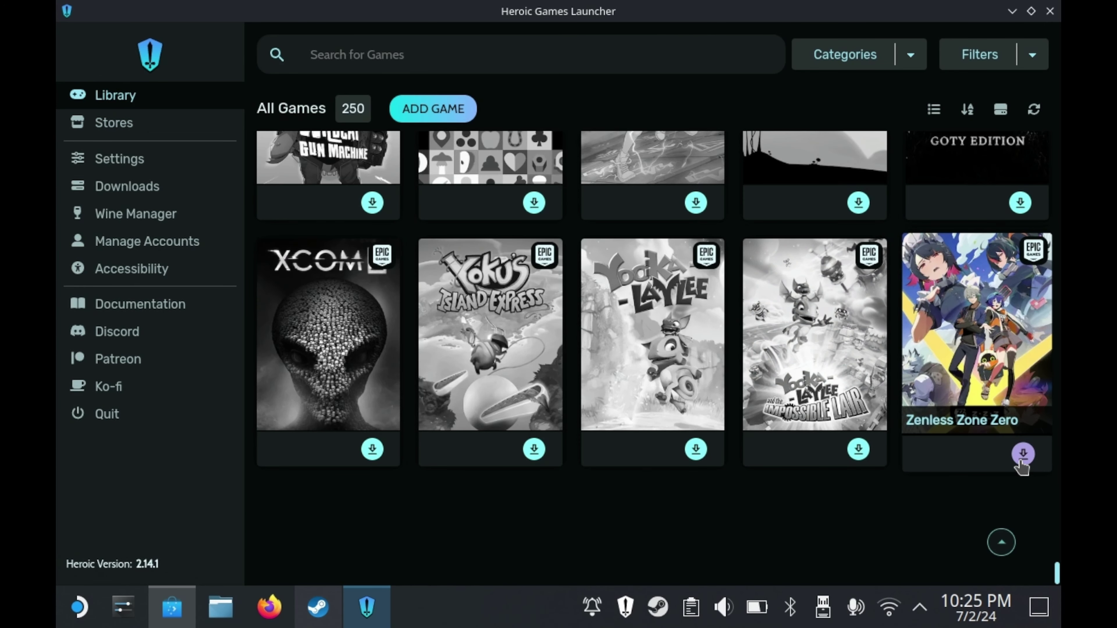
left_click(1020, 449)
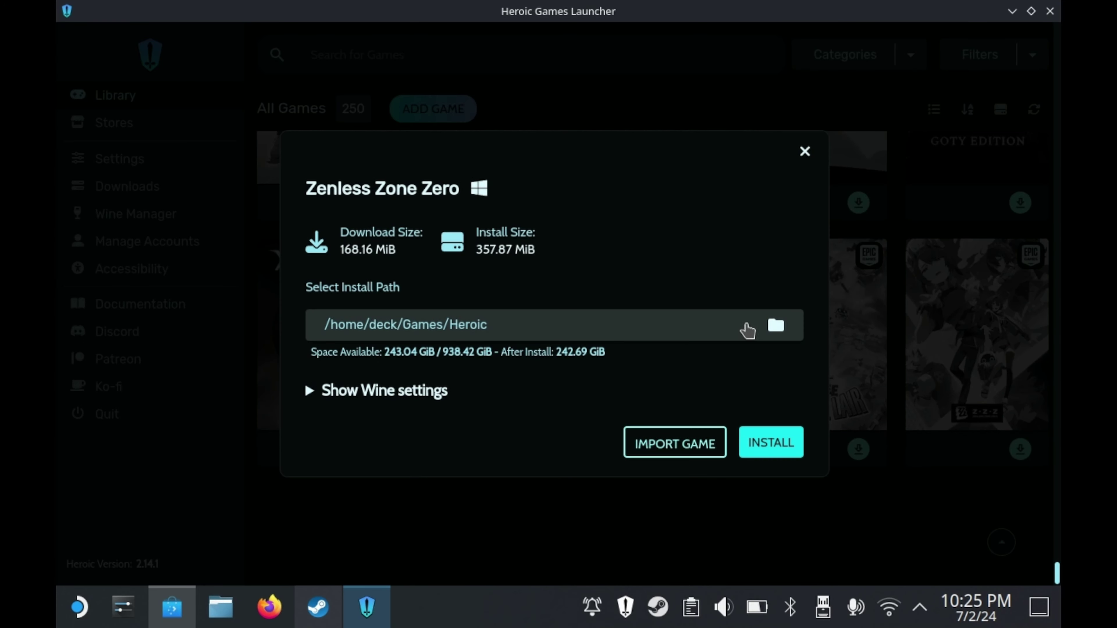
left_click(776, 325)
scroll(277, 287, "down", 2)
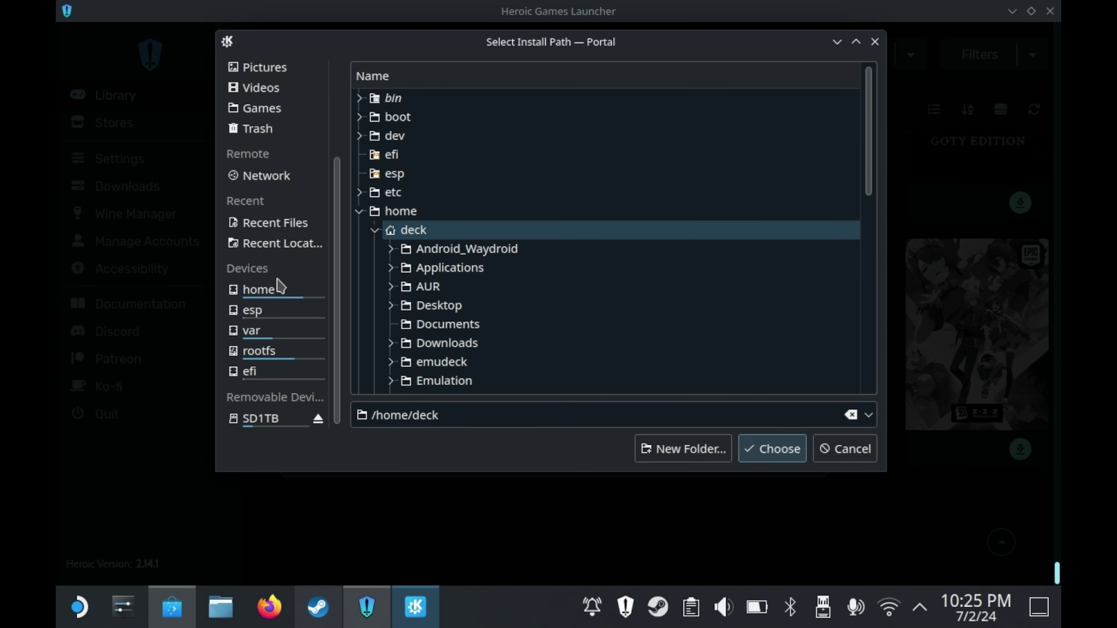
left_click(865, 451)
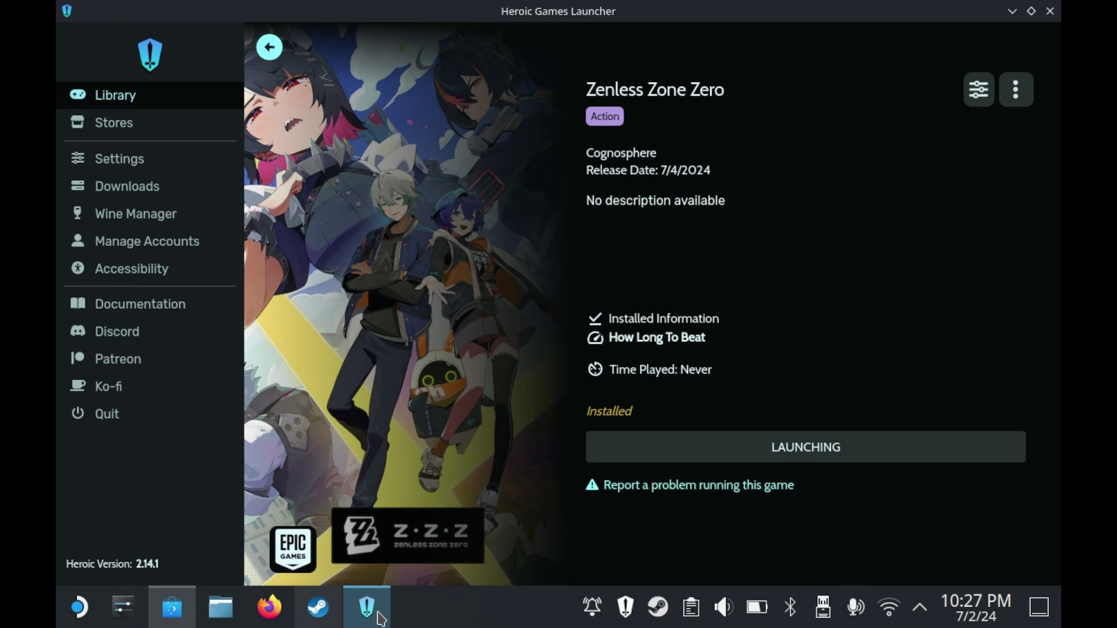
left_click(378, 613)
left_click(377, 613)
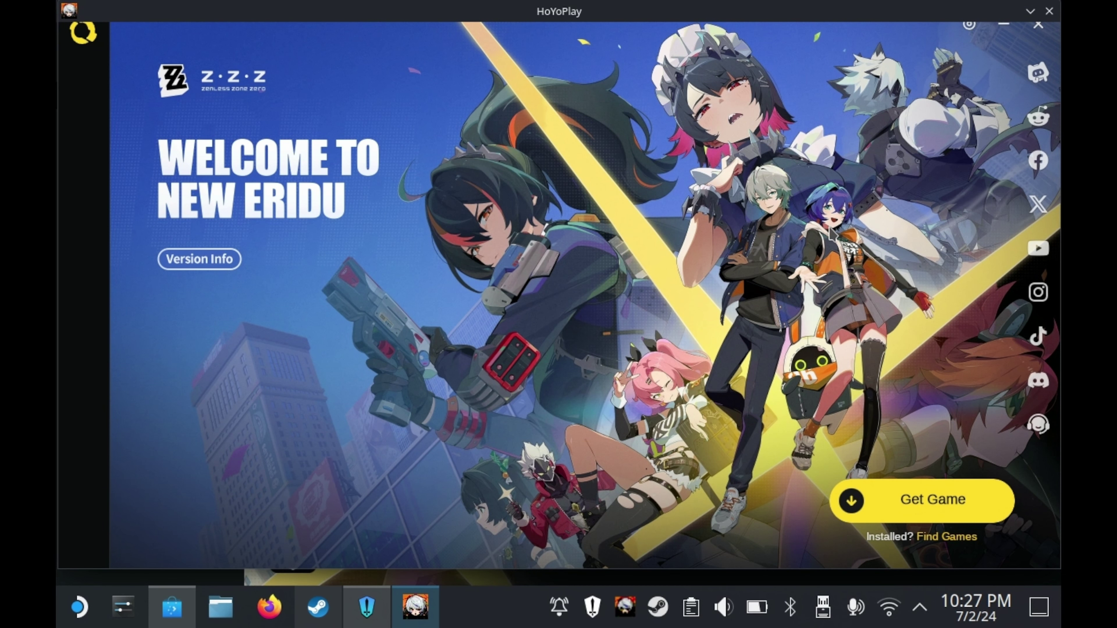
Get the game in HoYoPlay, change its installation path to C:\Program Files (x86), and start the installation
left_click(916, 516)
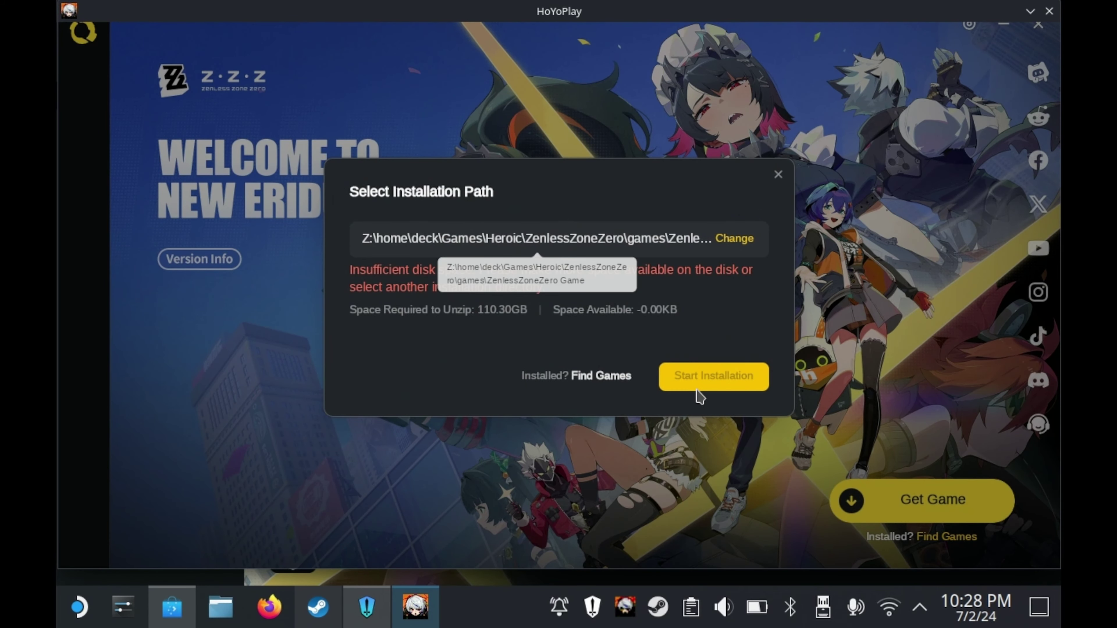
left_click(654, 243)
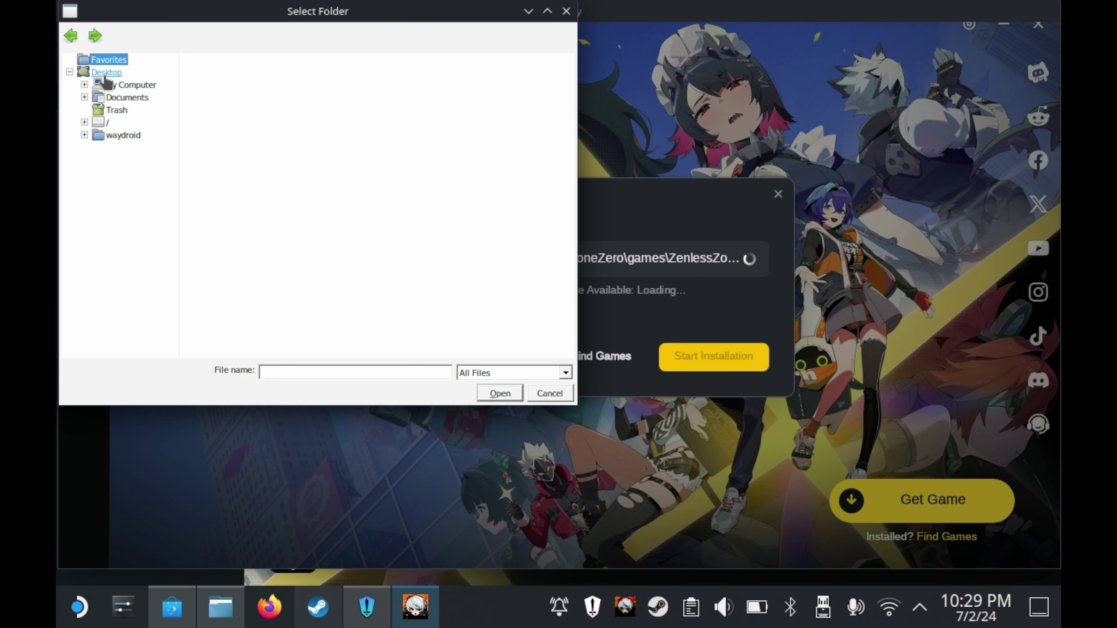
left_click(130, 84)
left_click(202, 74)
double_click(210, 75)
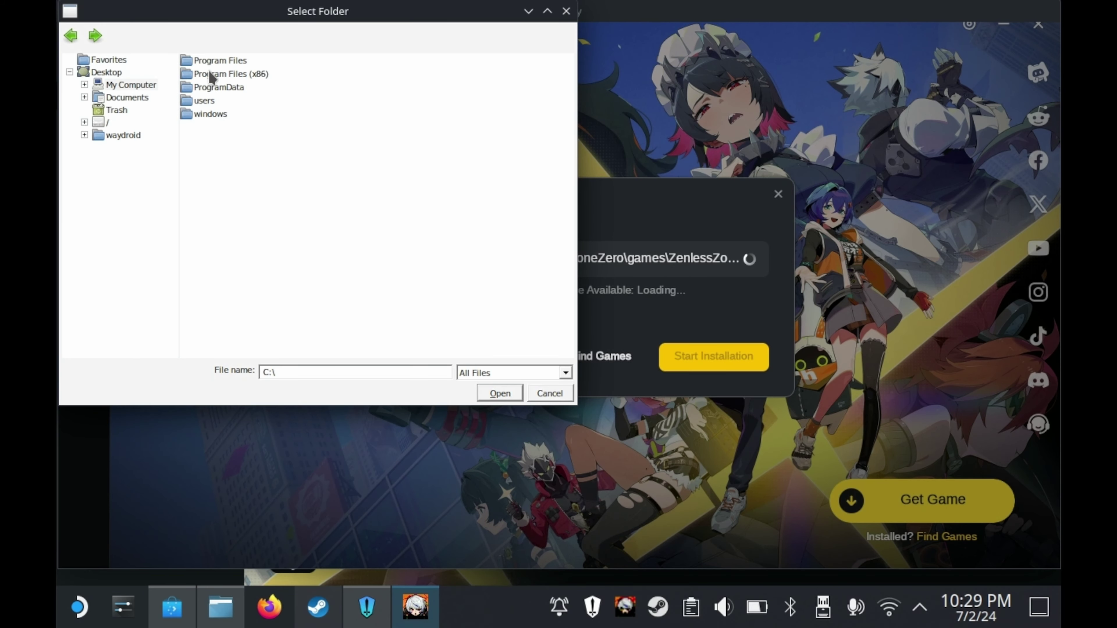
left_click(247, 75)
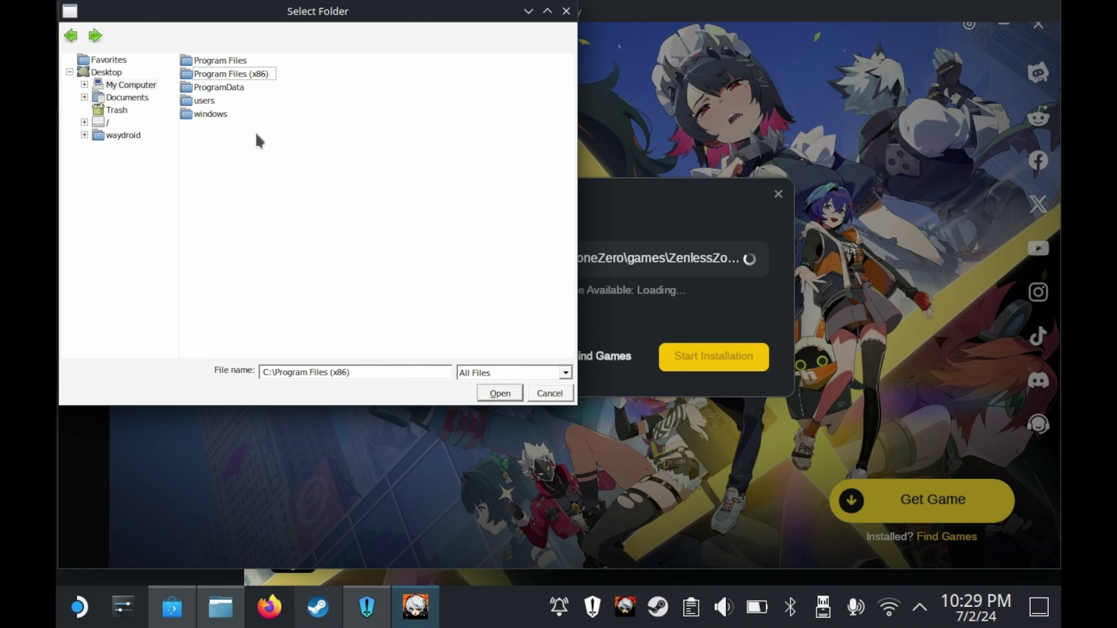
double_click(242, 73)
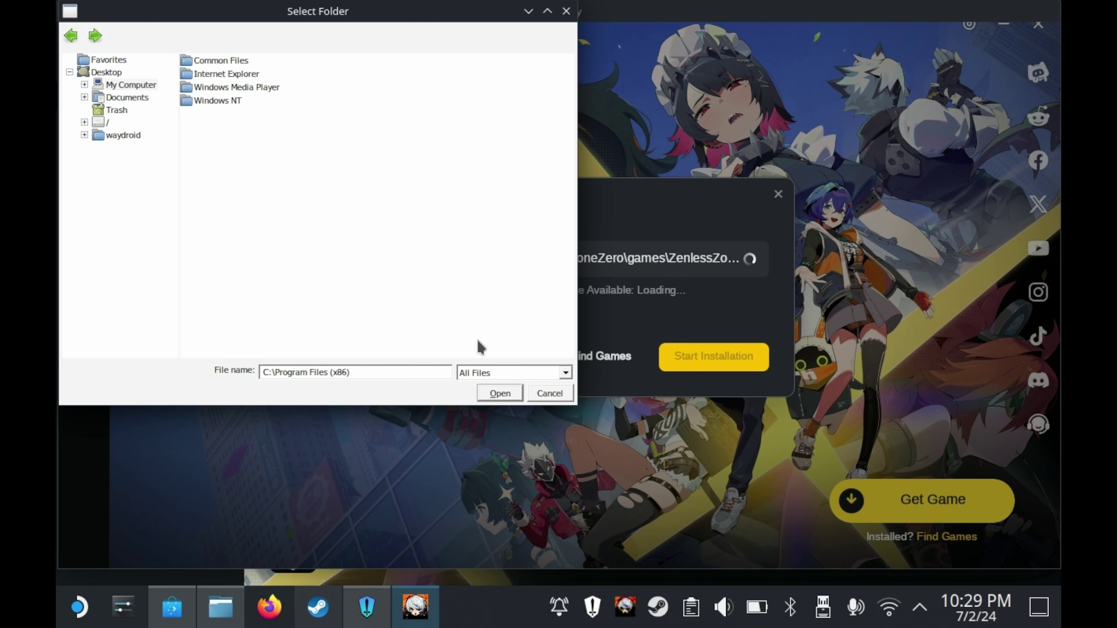
left_click(502, 393)
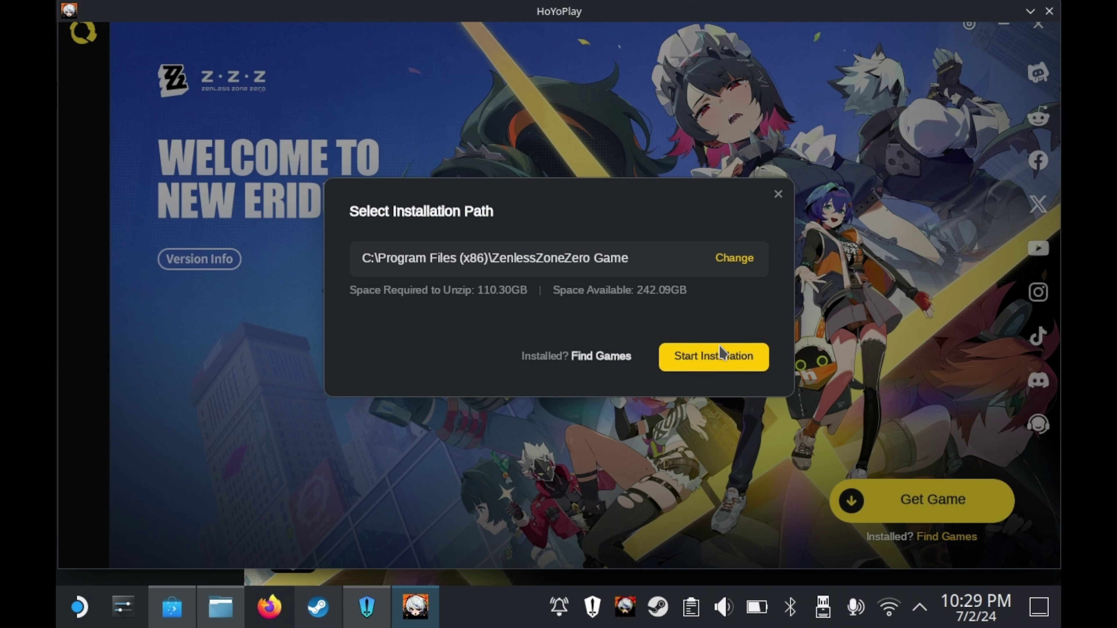
left_click(724, 363)
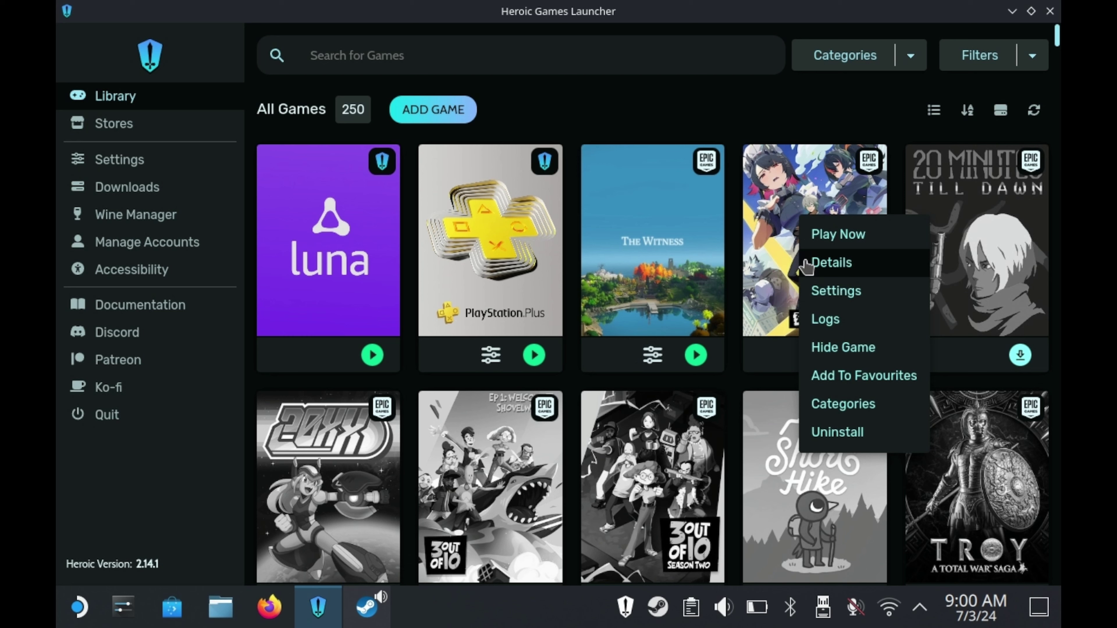
Open the details of Zenless Zone Zero in Heroic, remove its Steam entry and add the game to Steam again
left_click(854, 265)
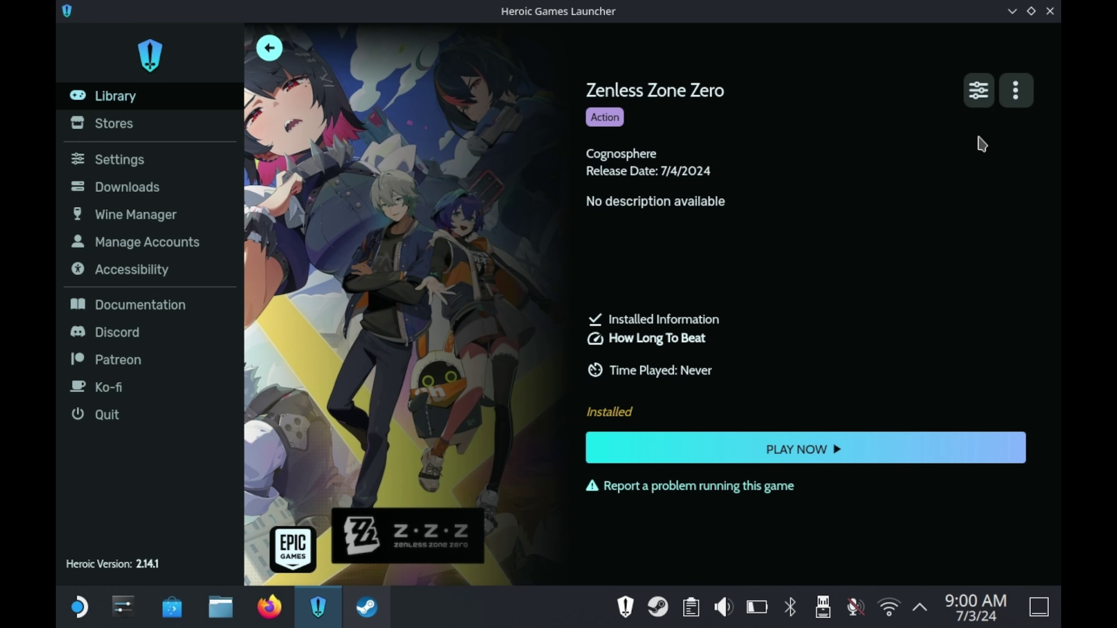
left_click(1015, 91)
left_click(974, 160)
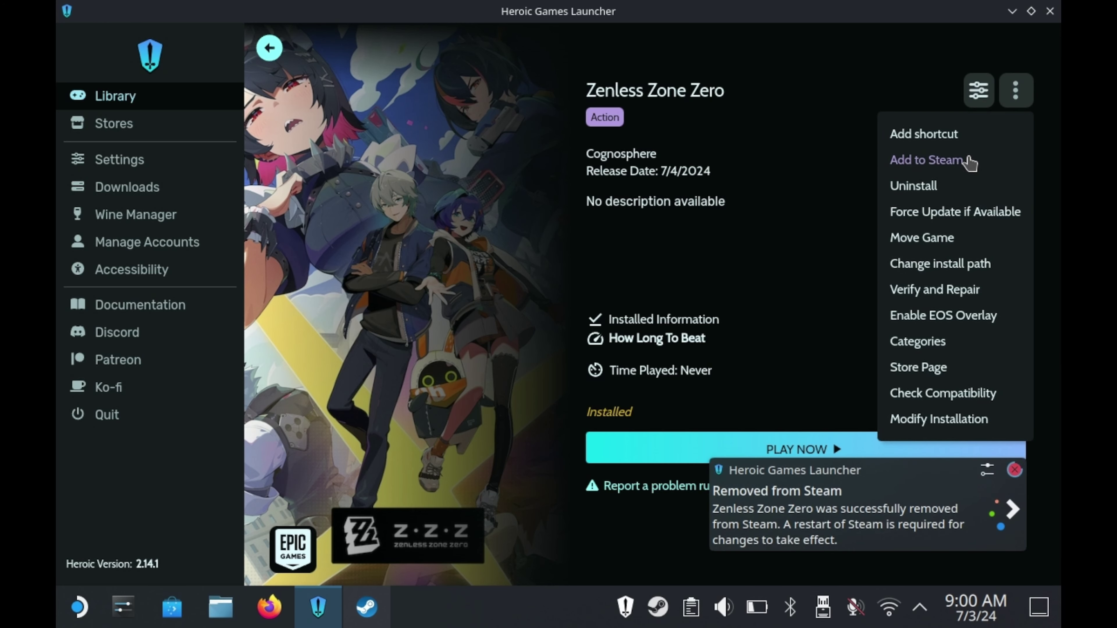
left_click(968, 161)
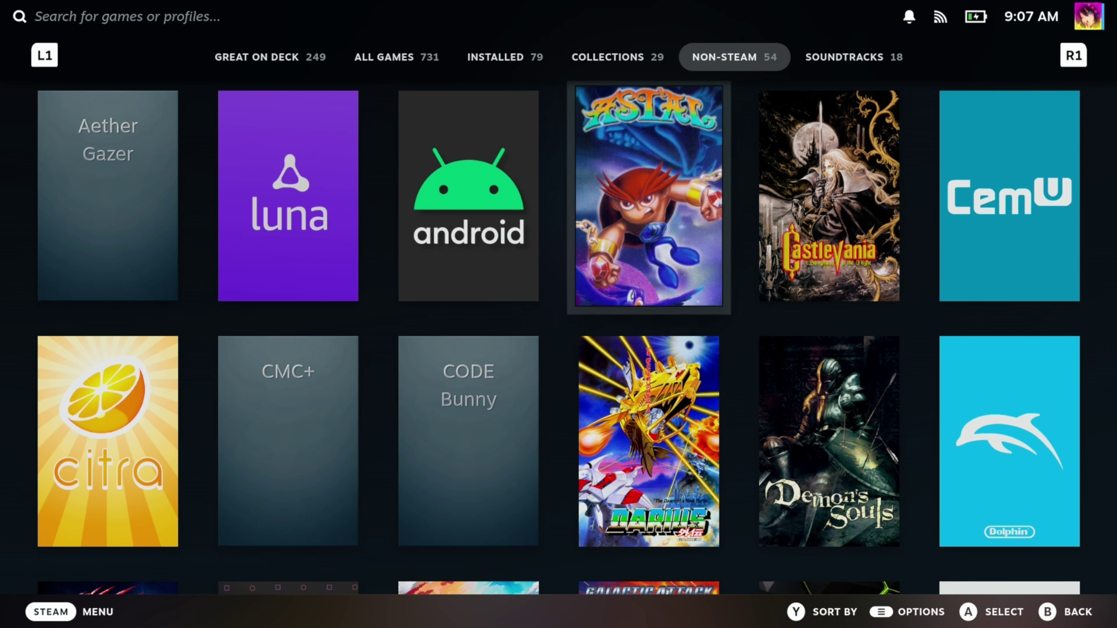
Find Zenless Zone Zero among the non-Steam games in the Steam library and start playing it
scroll(558, 335, "down", 5)
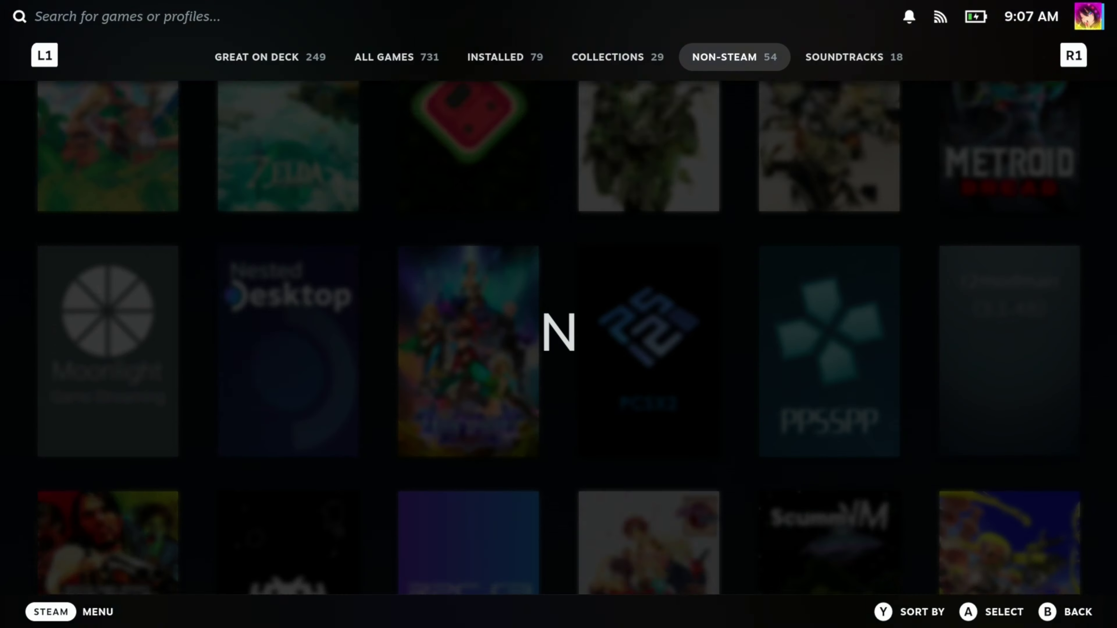
scroll(558, 335, "down", 5)
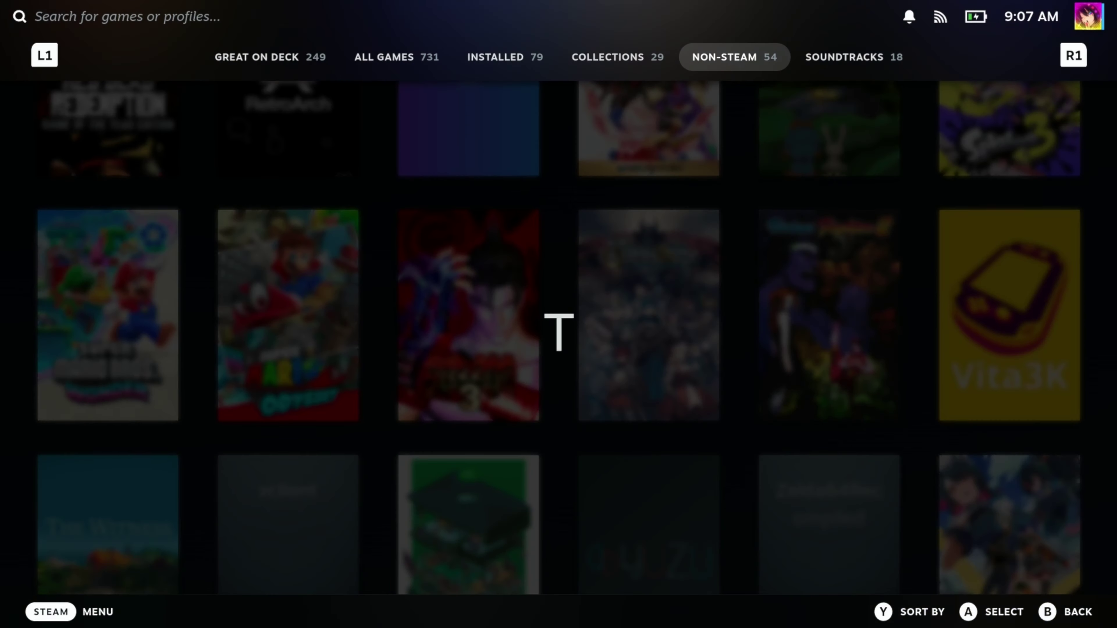
scroll(558, 334, "down", 4)
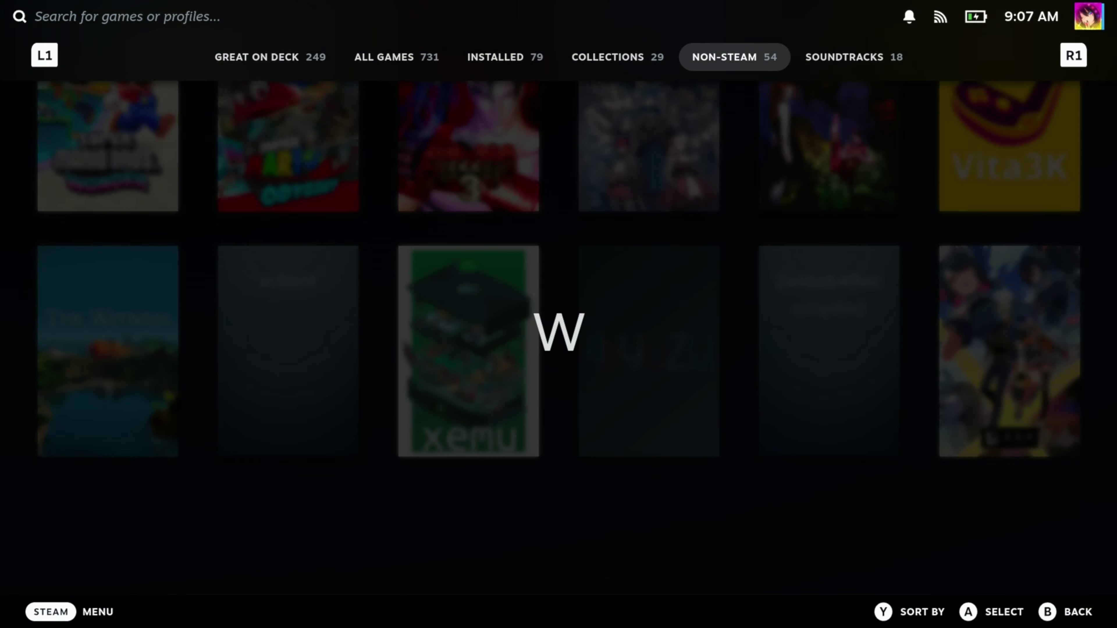
key("Right")
key("Right")
key("Right")
key("Right")
key("Right")
key("Return")
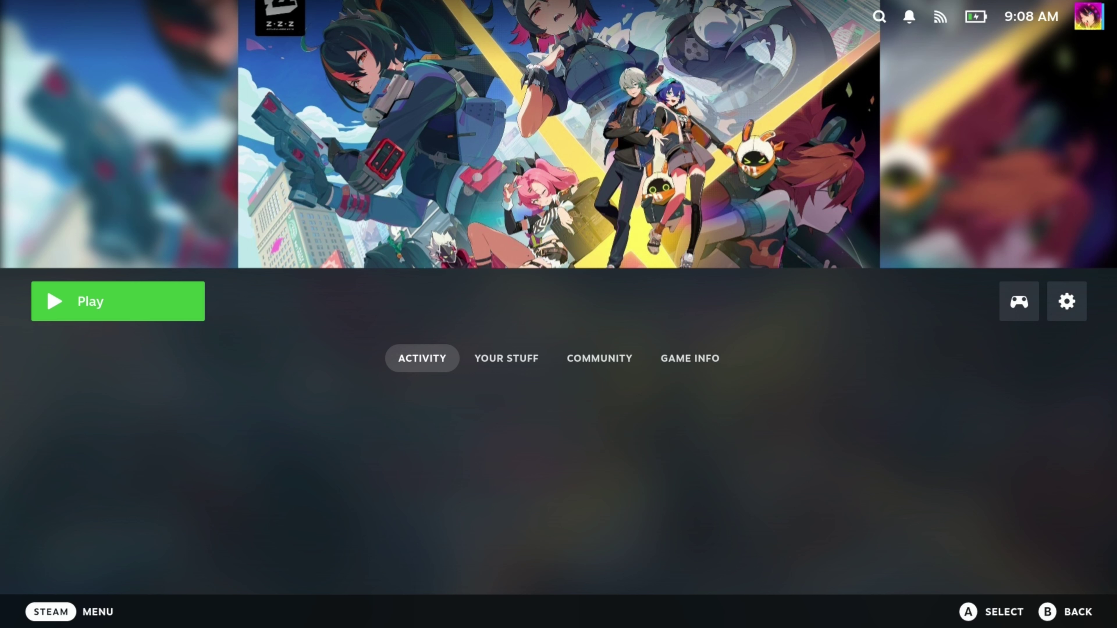
key("Return")
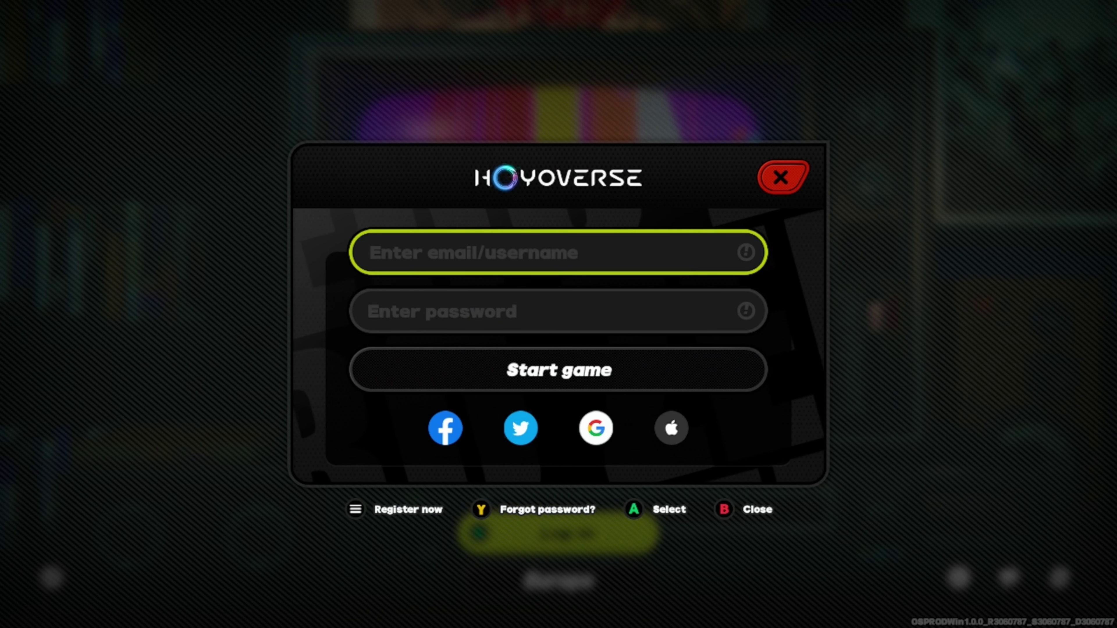
Begin the HoYoverse account sign-in and accept the Terms of Service and Privacy Policy
left_click(558, 252)
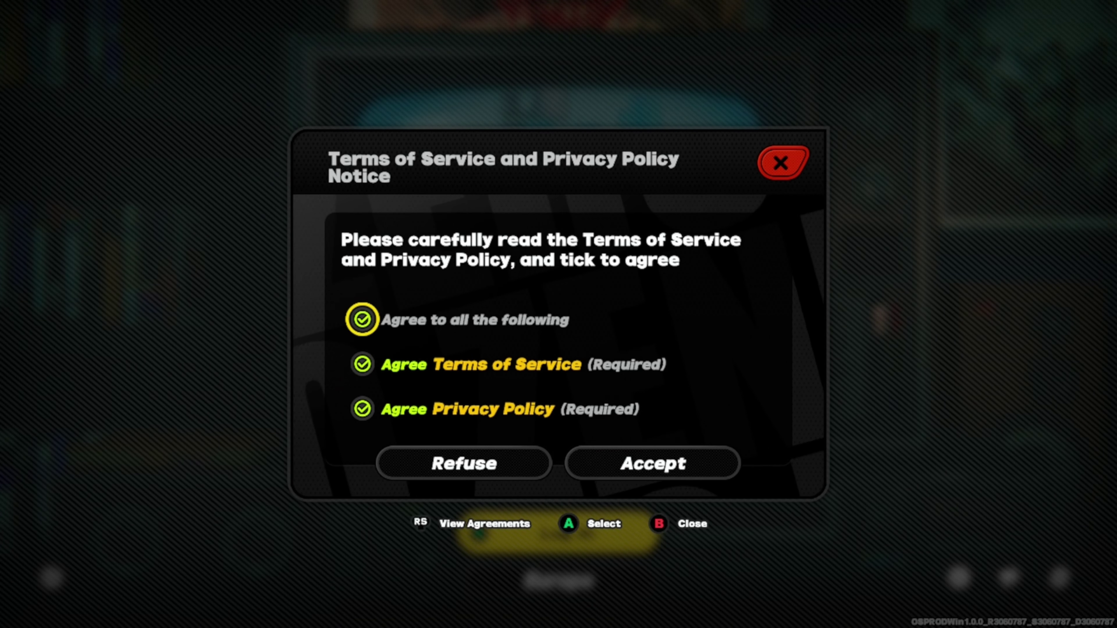
key("Down")
key("Right")
key("Return")
Switch the game server from Europe to America and start the game from the title screen
key("Down")
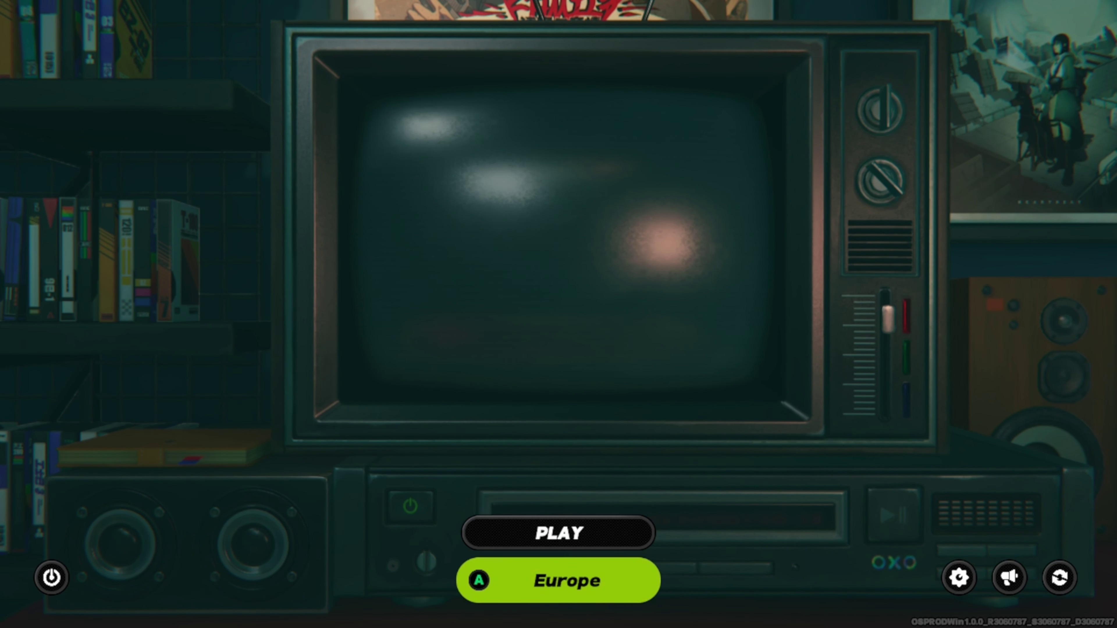
key("Return")
key("Return")
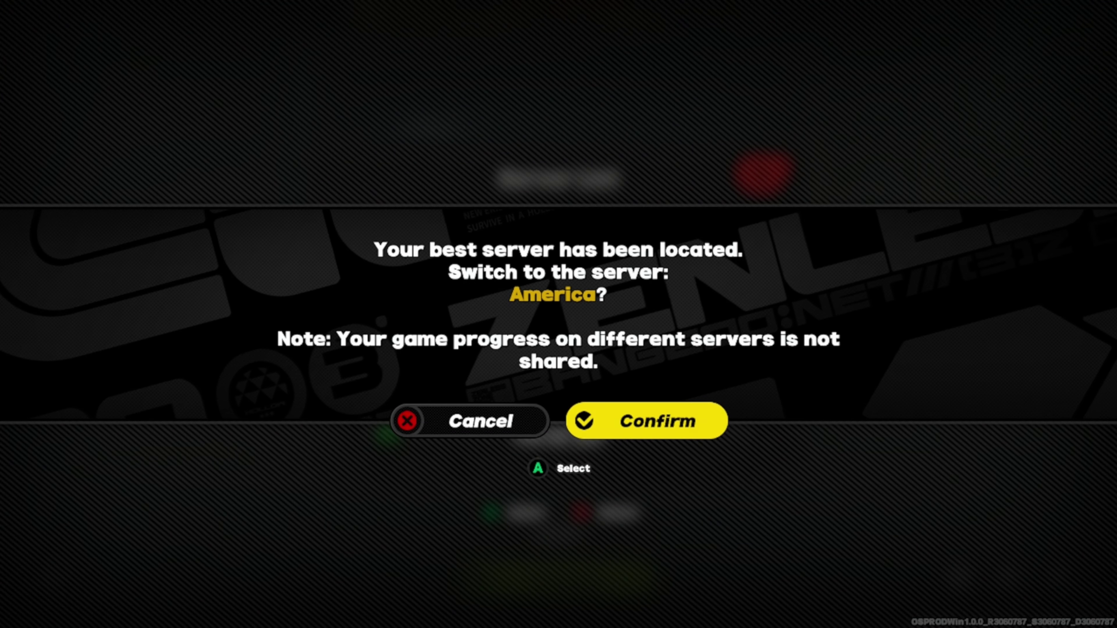
key("Return")
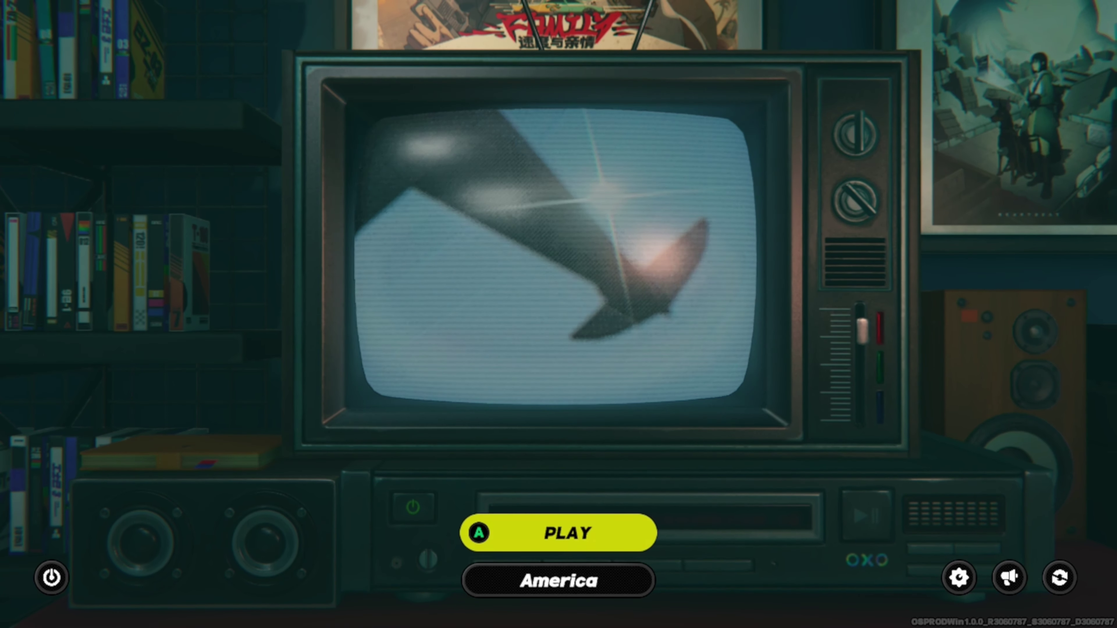
key("Return")
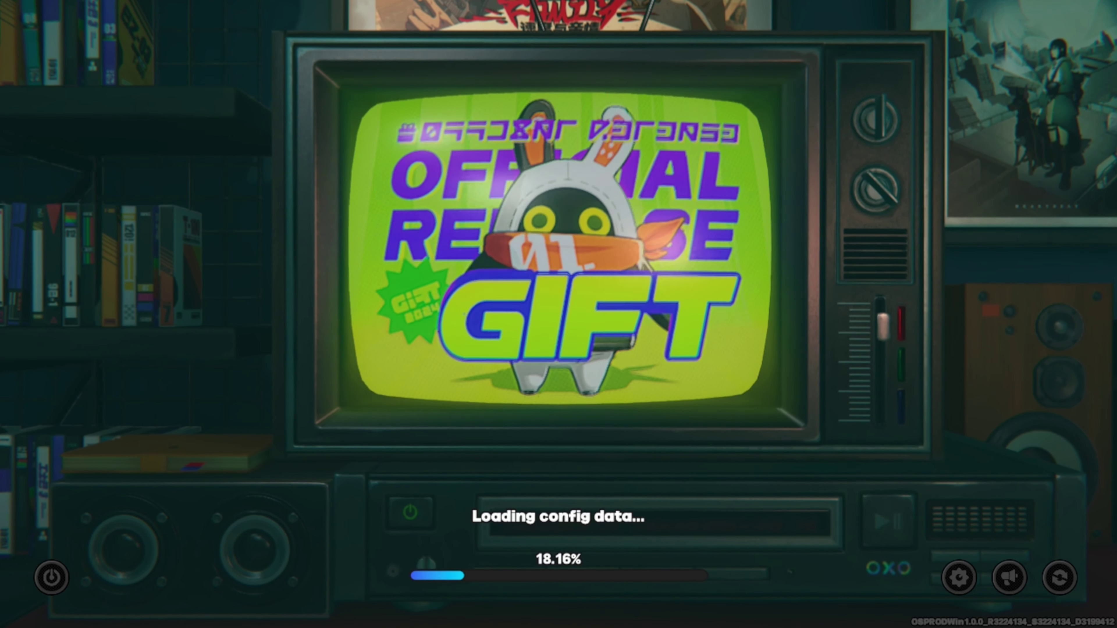
Open the game's graphics settings from the title screen
key("Right")
key("Right")
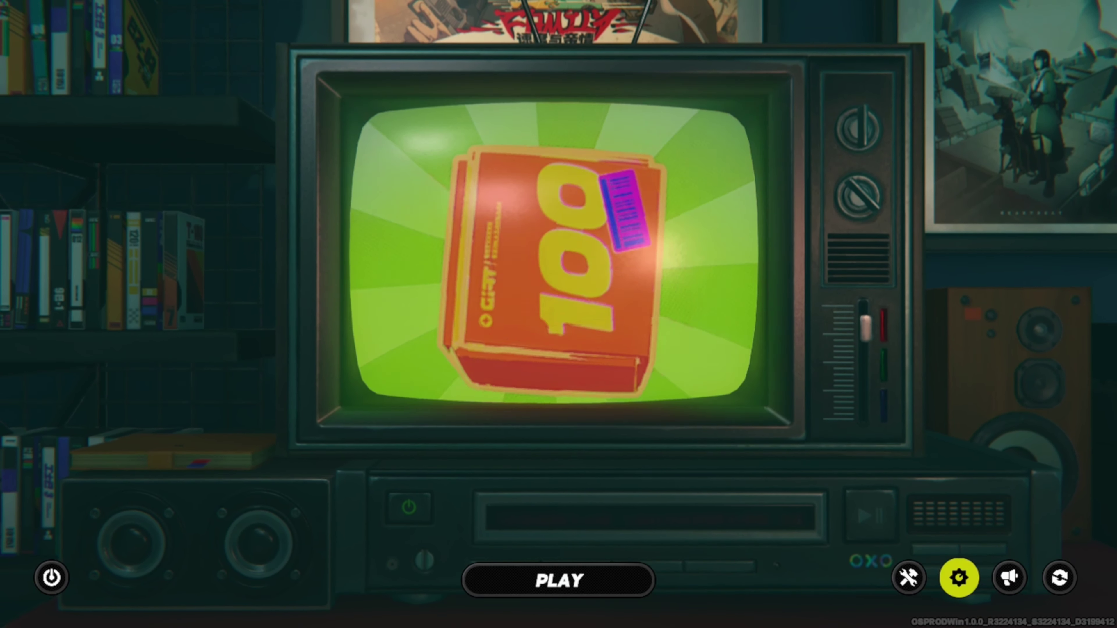
key("Return")
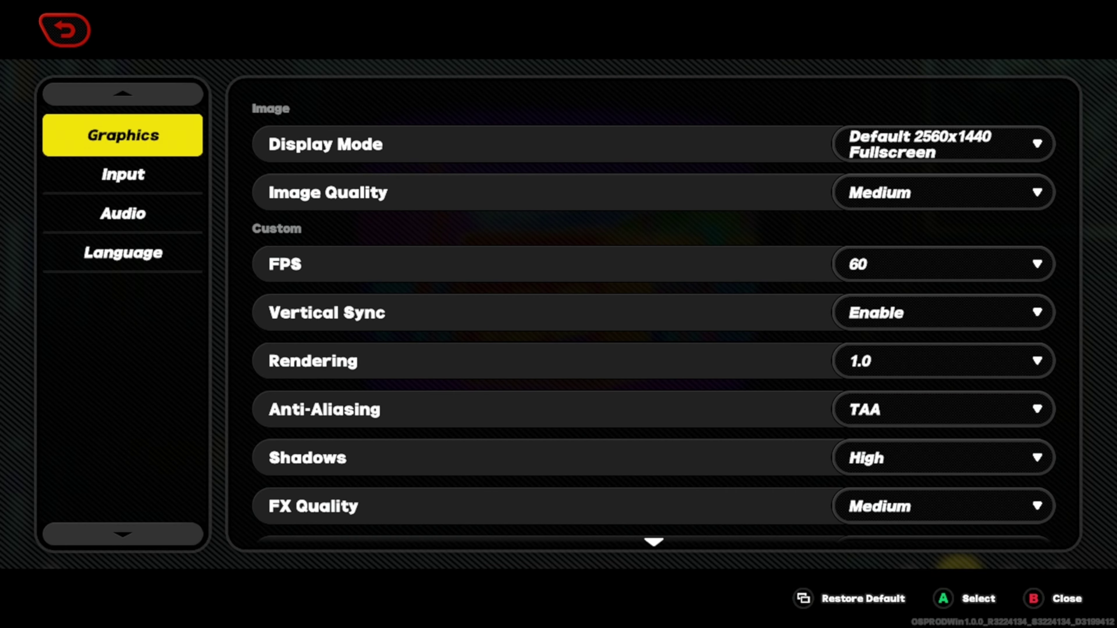
key("Down")
key("Up")
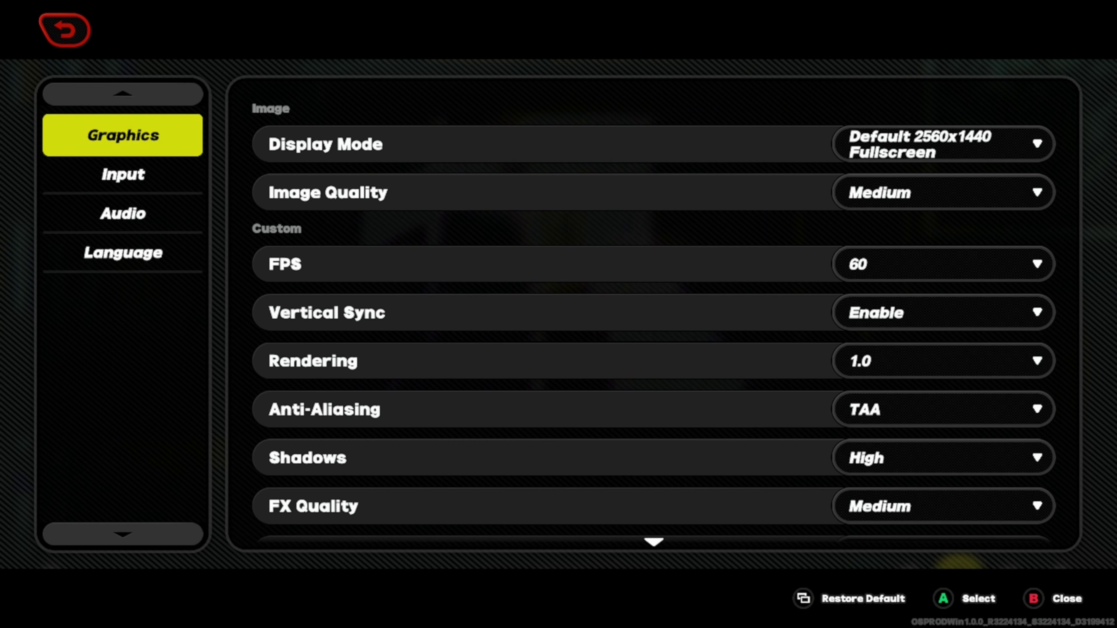
Set the display mode to 1280x720 Fullscreen
key("Right")
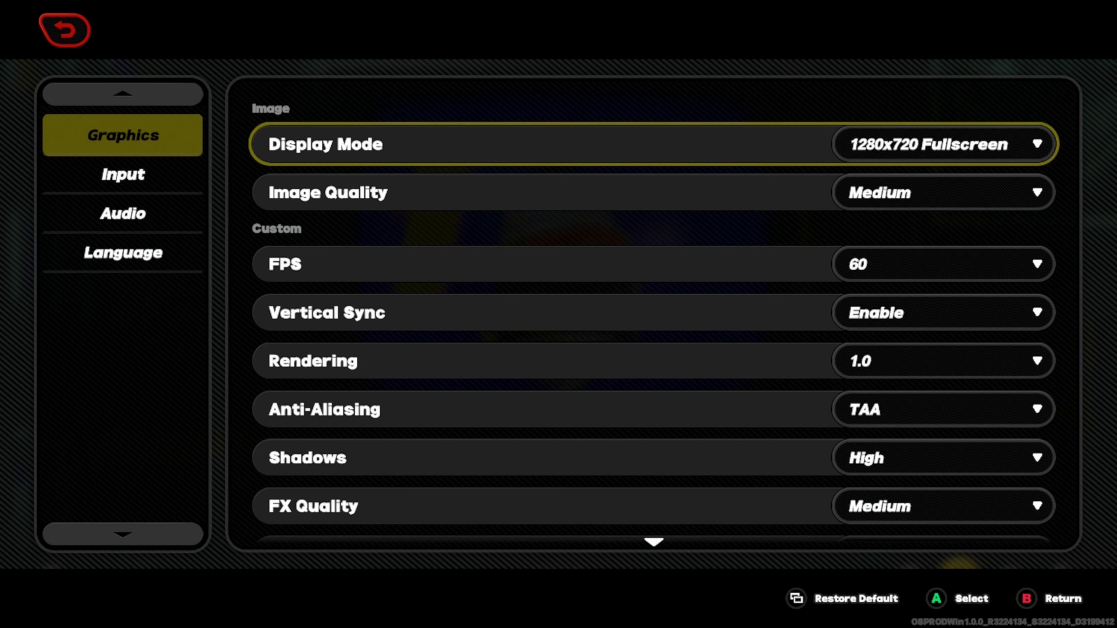
key("Down")
key("Down")
key("Down")
key("Up")
key("Up")
key("Up")
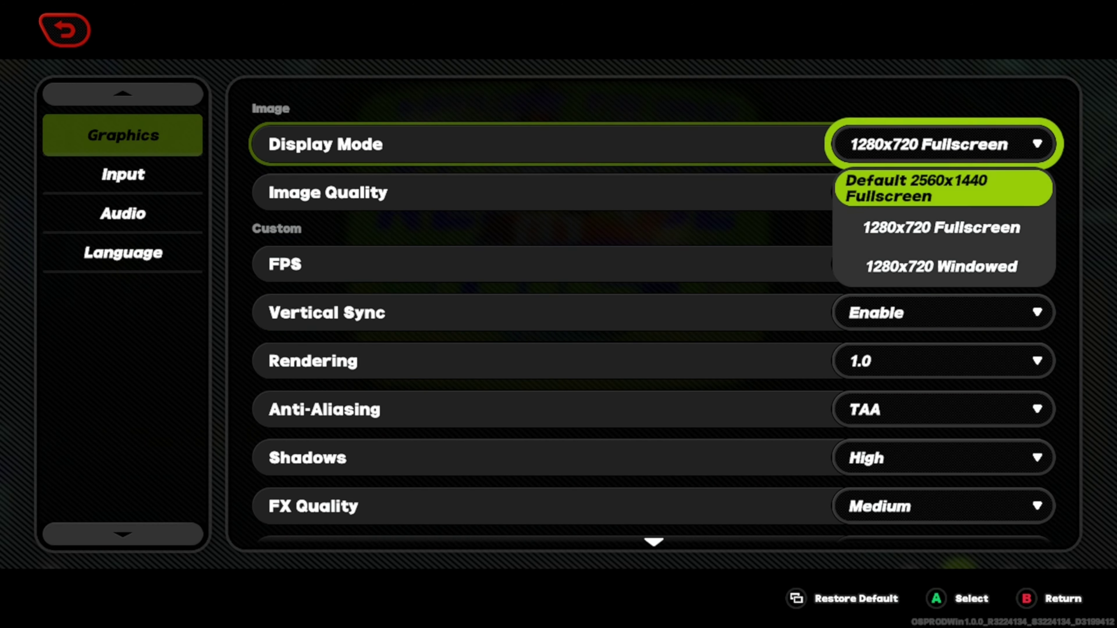
key("Down")
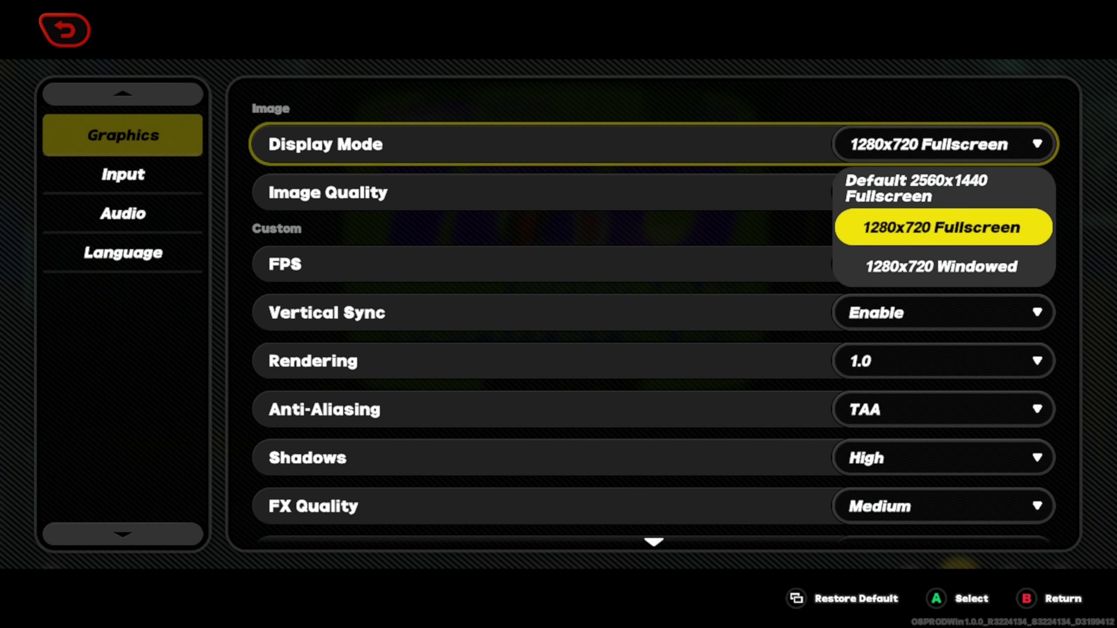
key("Return")
Look through the custom graphics options, from image quality and FPS to character quality, volumetric fog and distortion
key("Down")
key("Down")
key("Down")
key("Down")
key("Down")
key("Down")
key("Down")
key("Down")
key("Down")
key("Down")
key("Down")
key("Down")
key("Down")
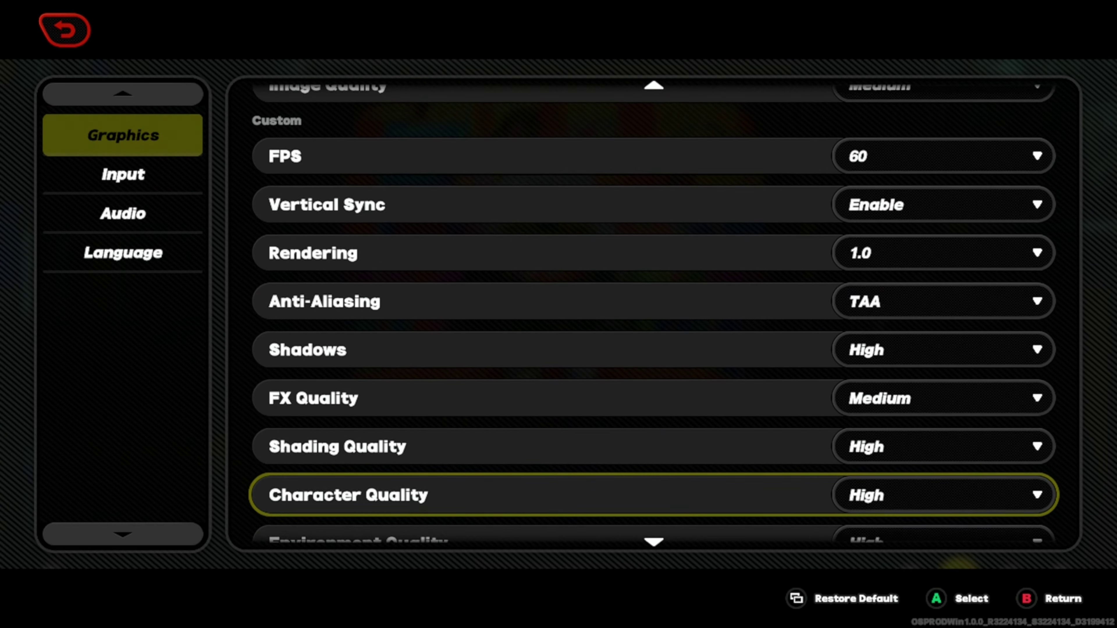
key("Up")
key("Up")
key("Up")
key("Up")
key("Up")
key("Up")
key("Up")
key("Up")
key("Up")
key("Up")
key("Up")
key("Up")
key("Up")
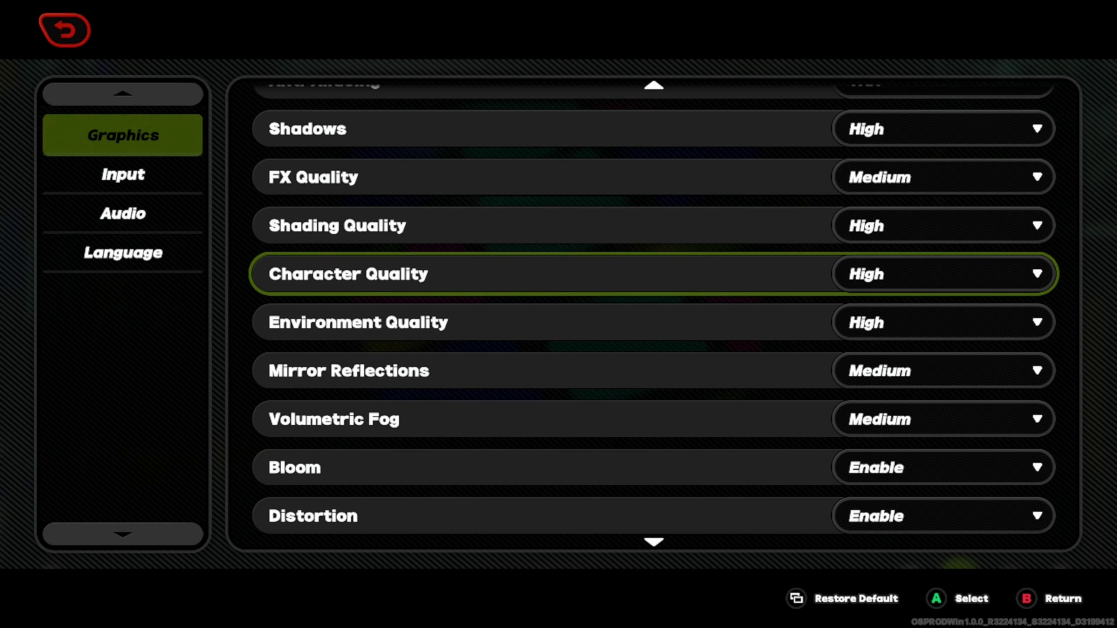
Check the input, audio and language settings, and return to the title screen
key("Escape")
key("Down")
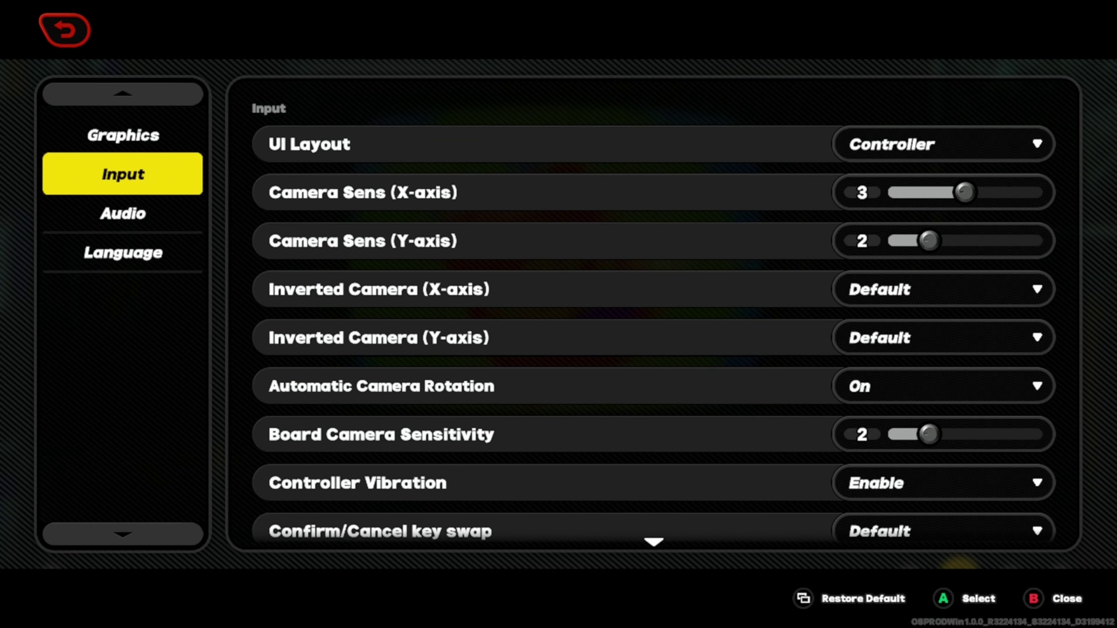
key("Down")
key("Down")
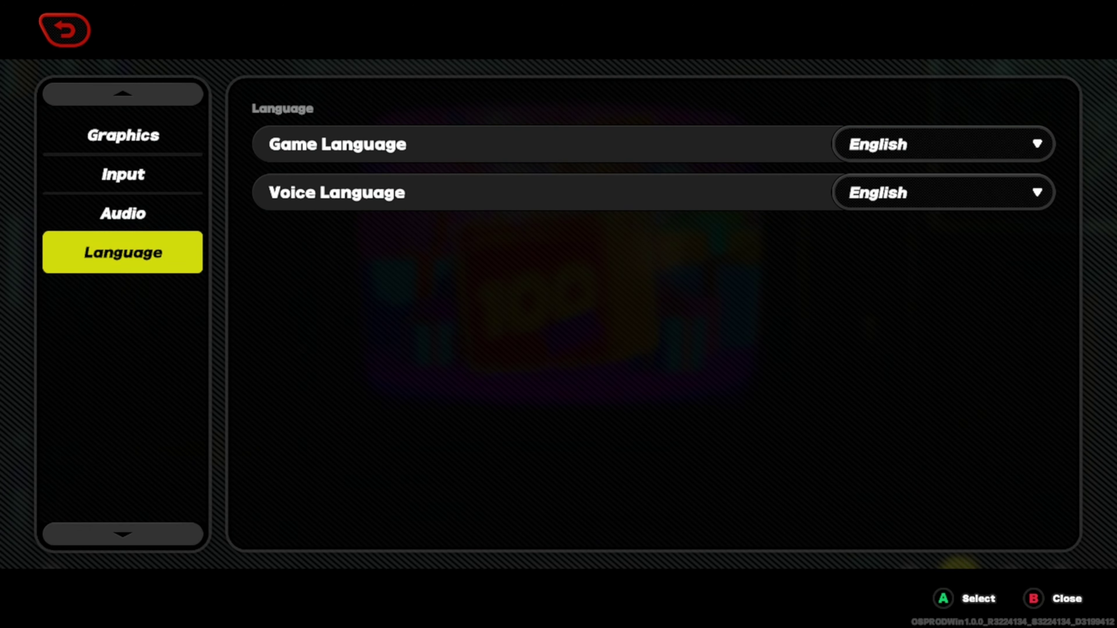
key("Return")
key("Escape")
key("Escape")
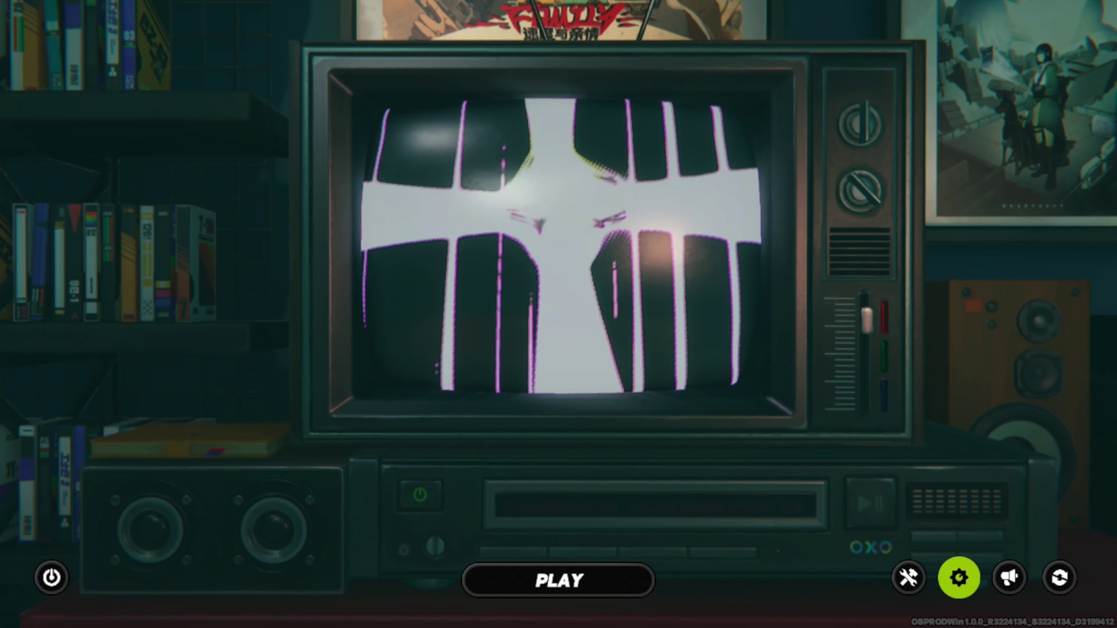
Try to enter the game and dismiss the city maintenance notice
key("Return")
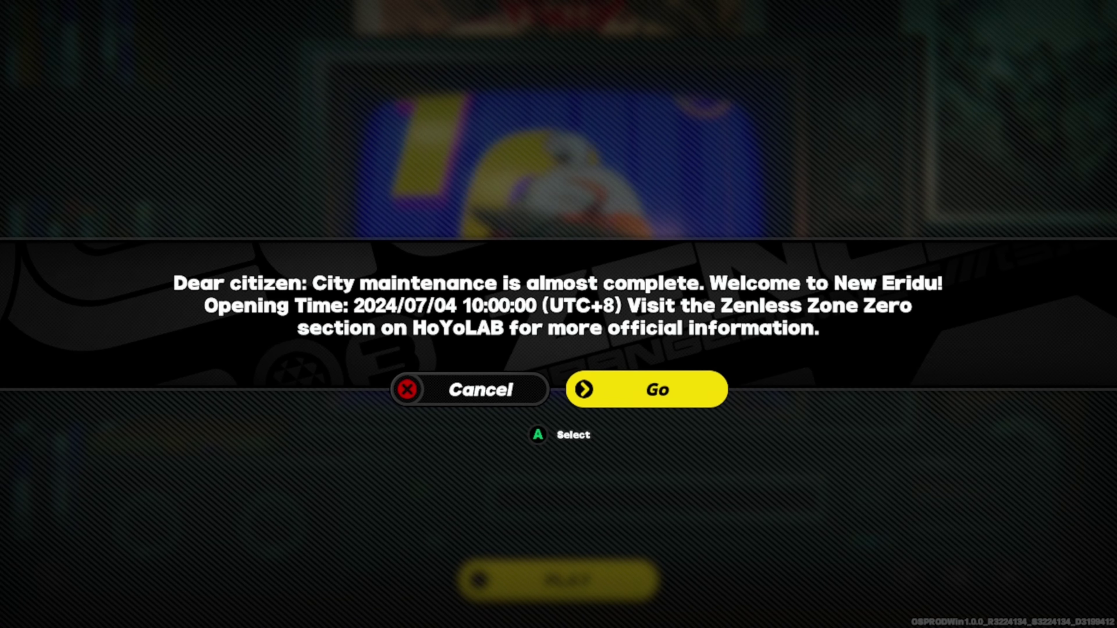
key("Escape")
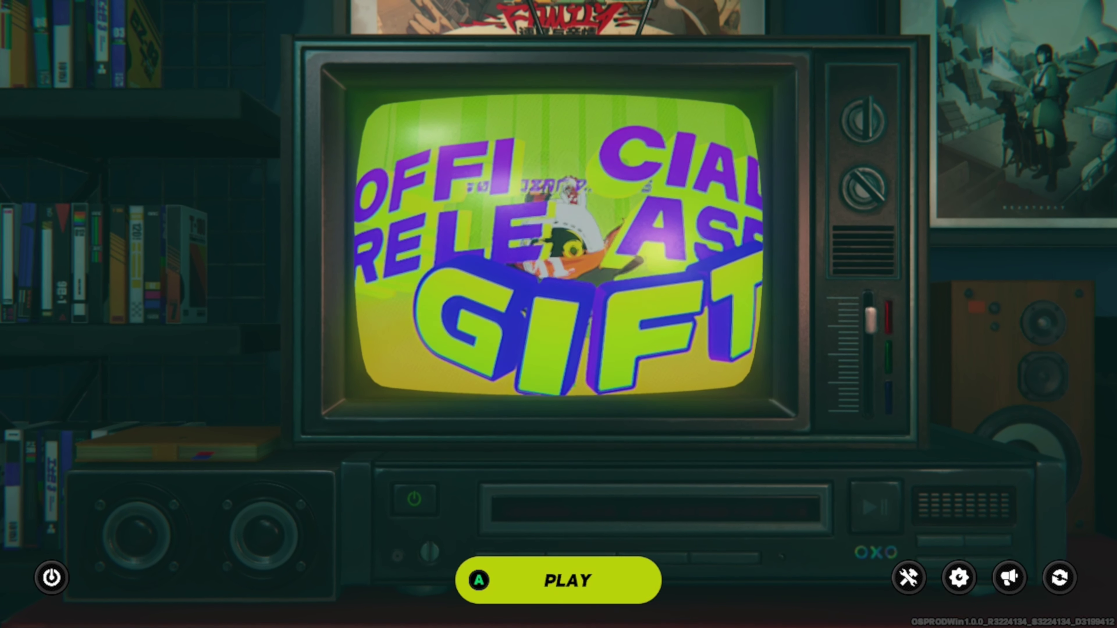
Bring up the Steam menu over the running game and open its controller settings
key("shift+Tab")
key("Right")
key("Down")
key("Down")
key("Down")
key("Down")
key("Down")
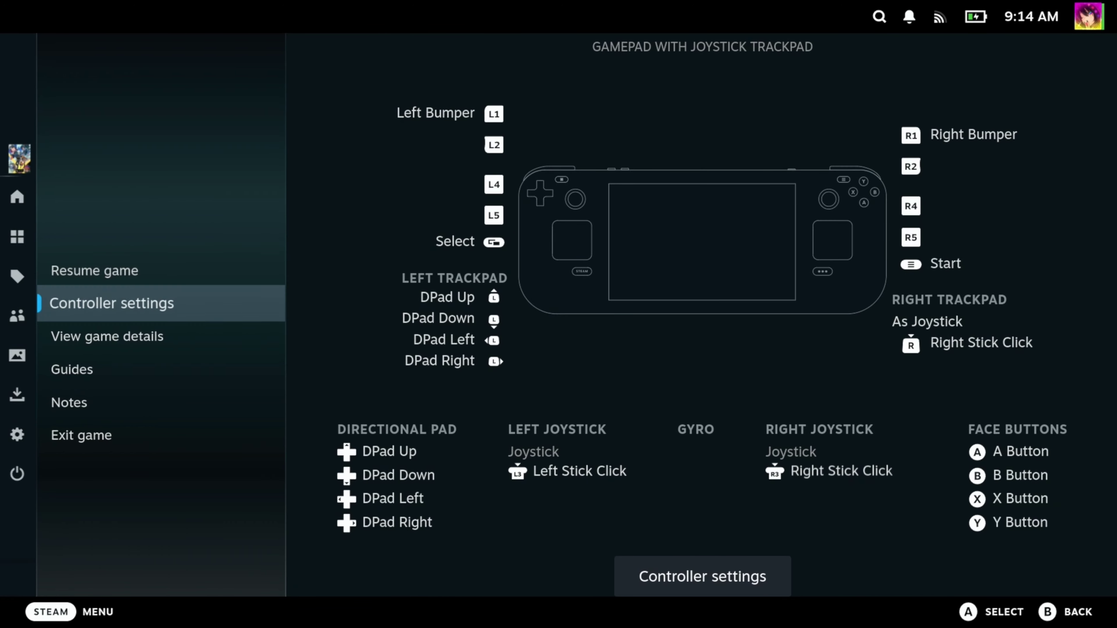
key("Return")
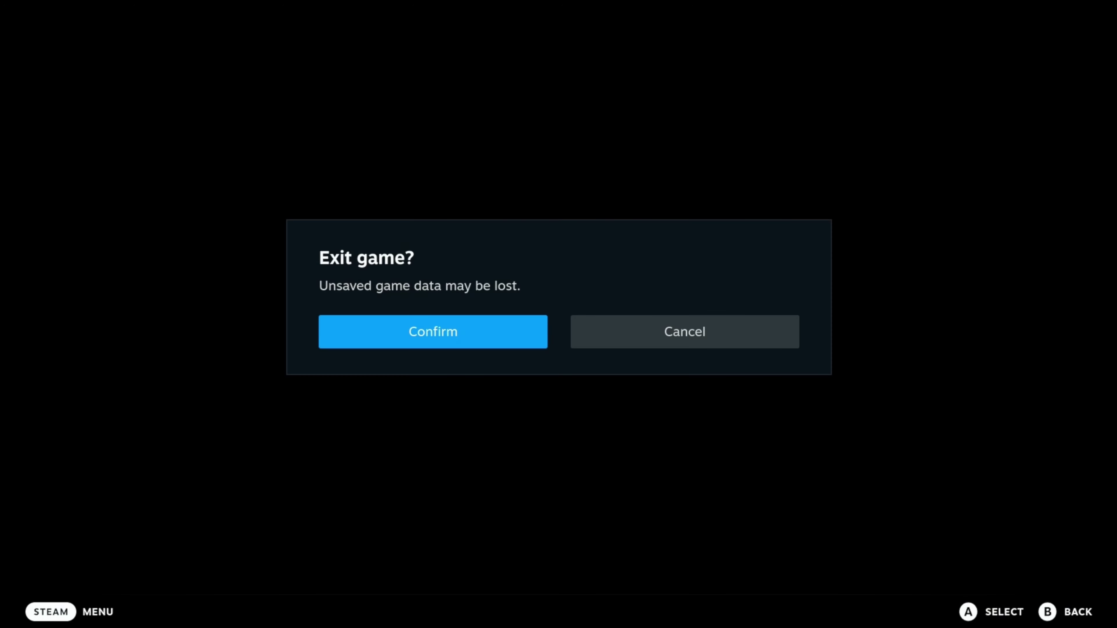
key("Return")
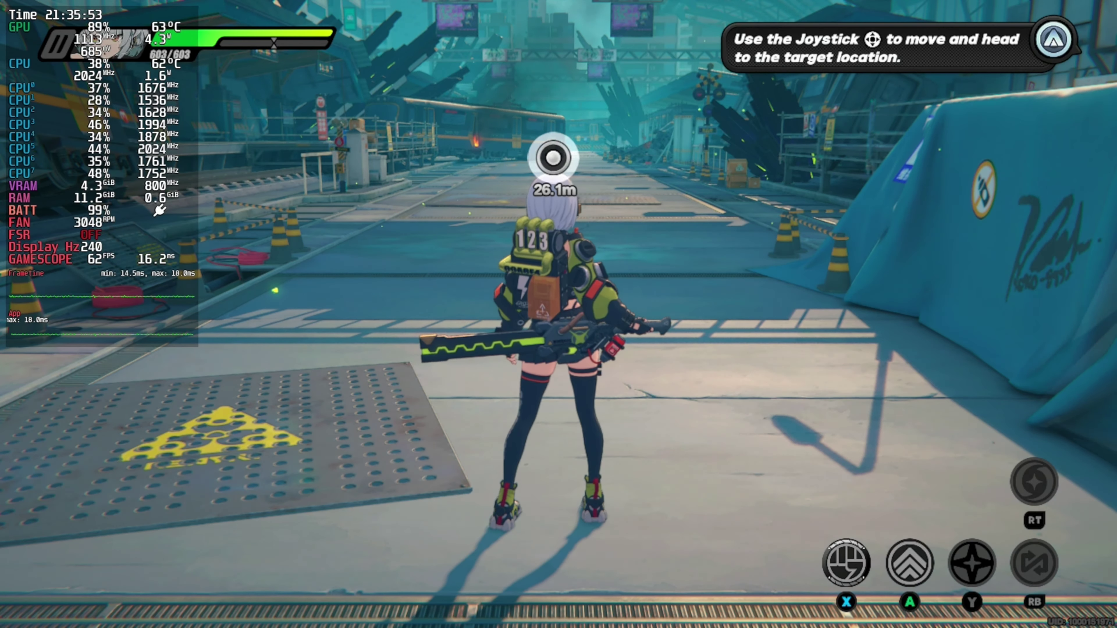
Run the character forward along the street toward the marked target location
key("w")
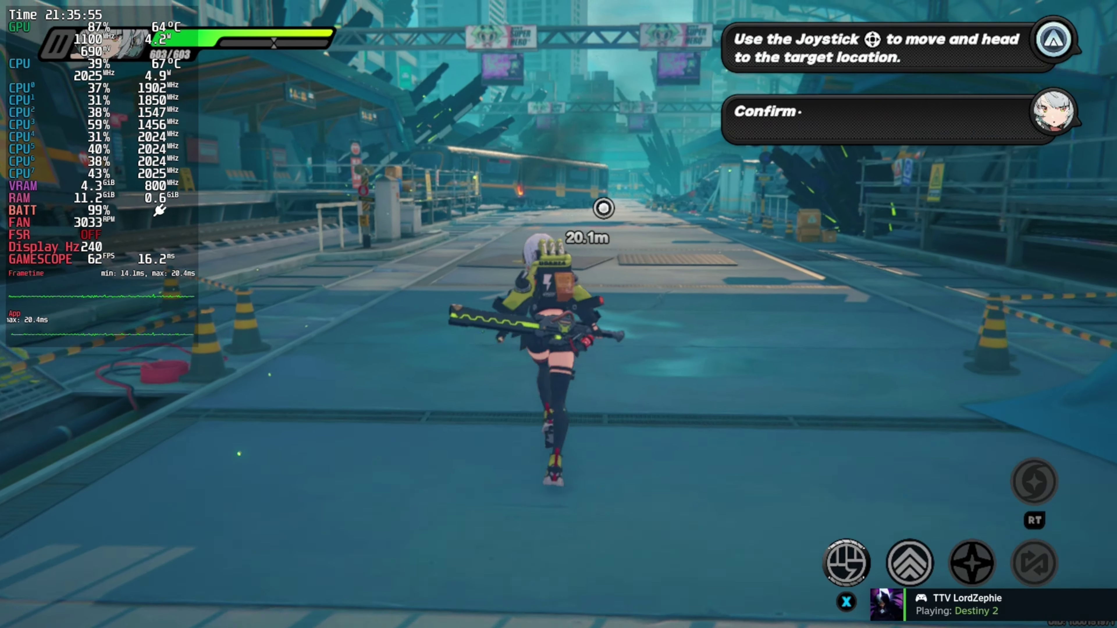